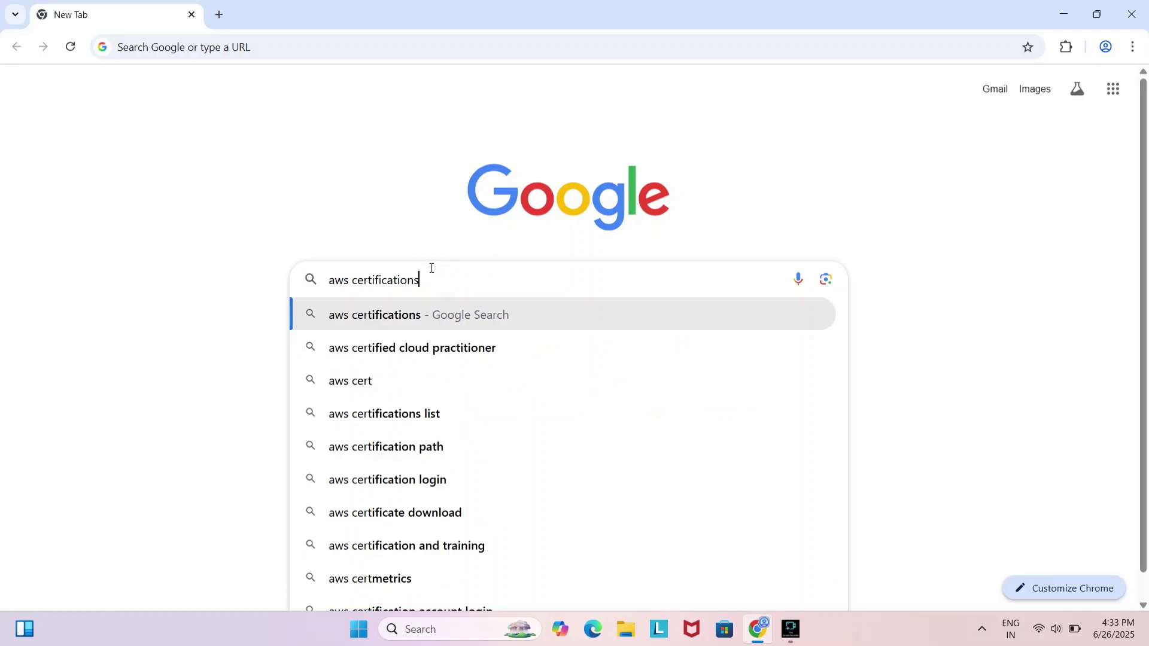
Search Google for 'aws certifications' and scroll down to the AWS Training and Certification result.
key("Return")
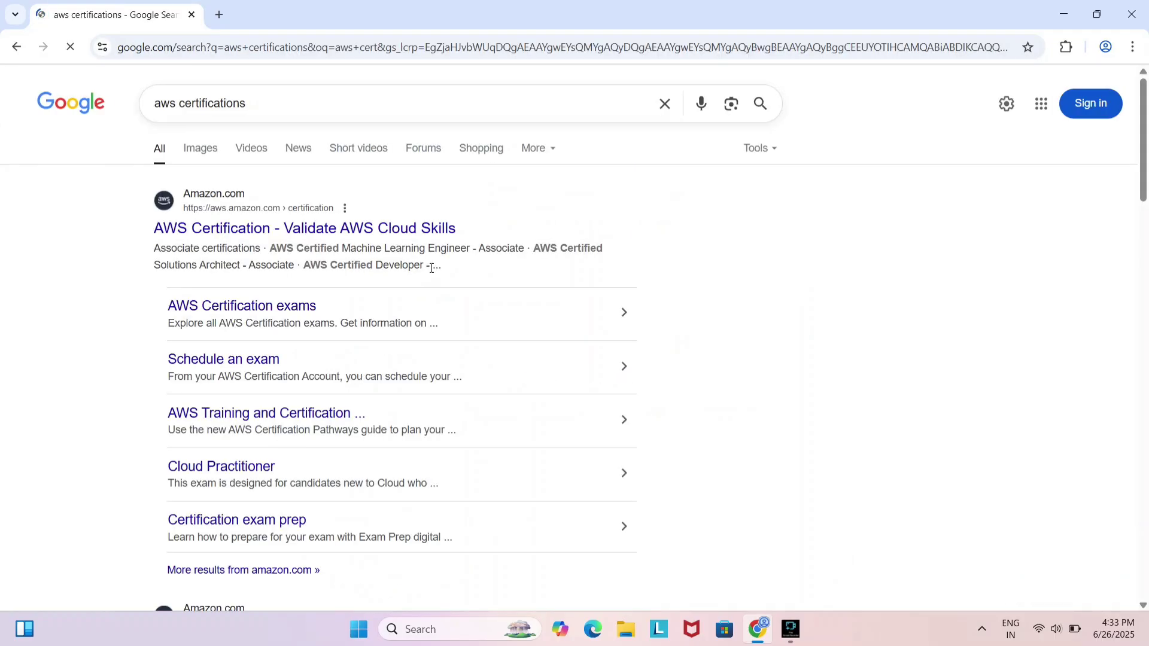
scroll(432, 268, "down", 10)
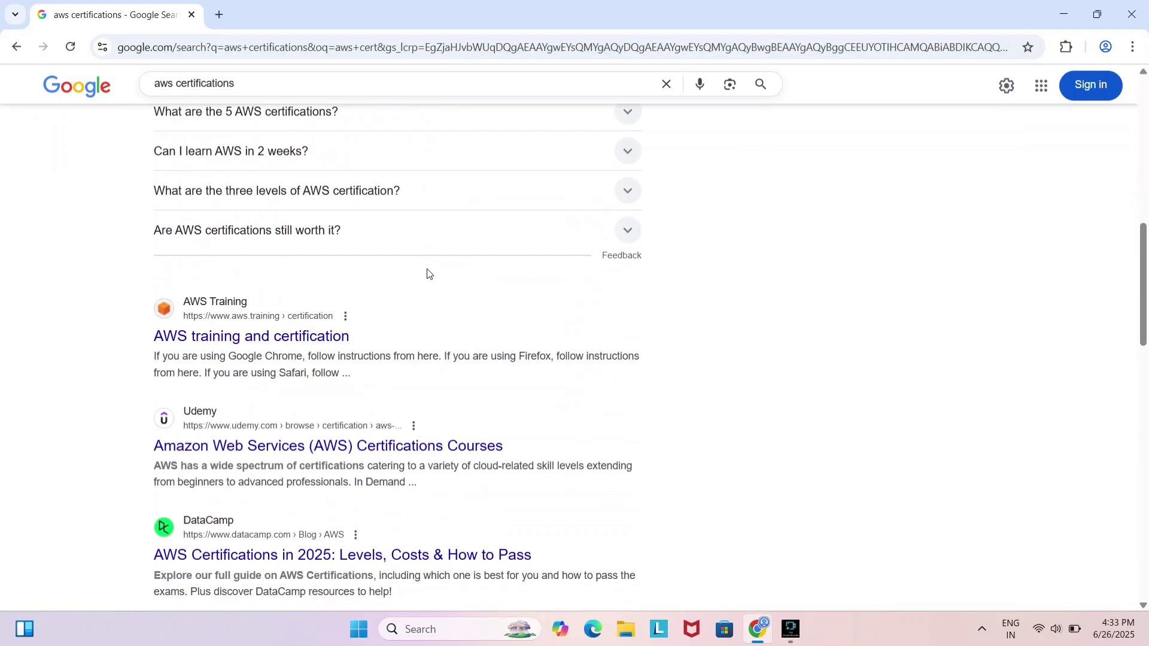
Go to the AWS Training and Certification site and choose to sign in with an AWS Builder ID.
left_click(322, 345)
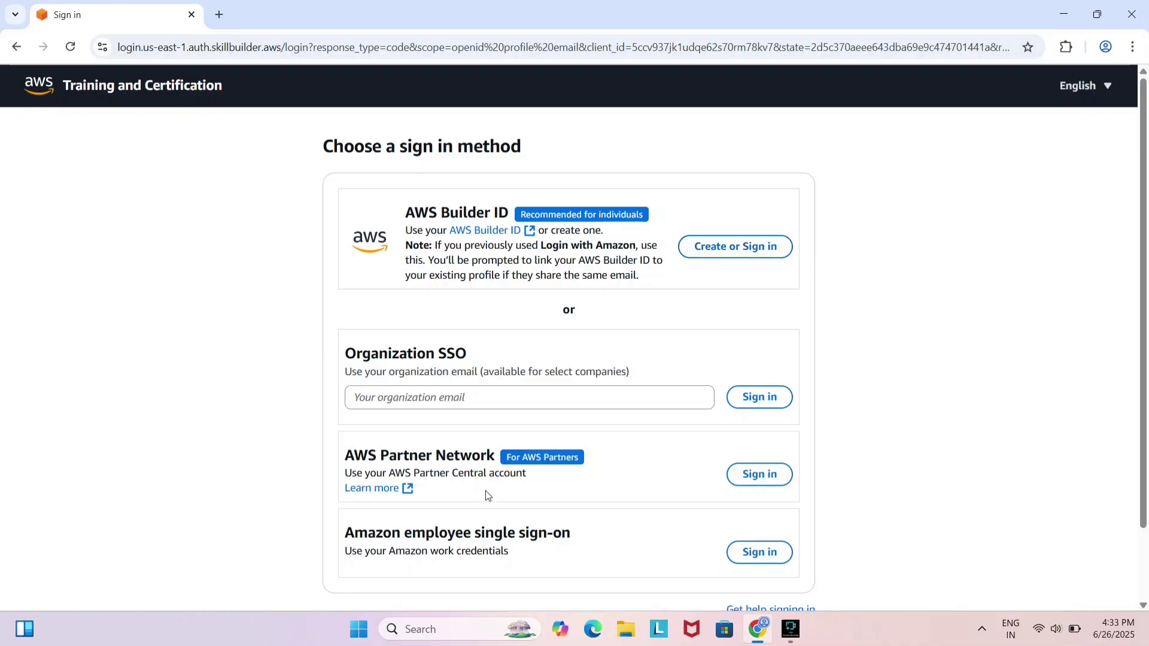
left_click(735, 248)
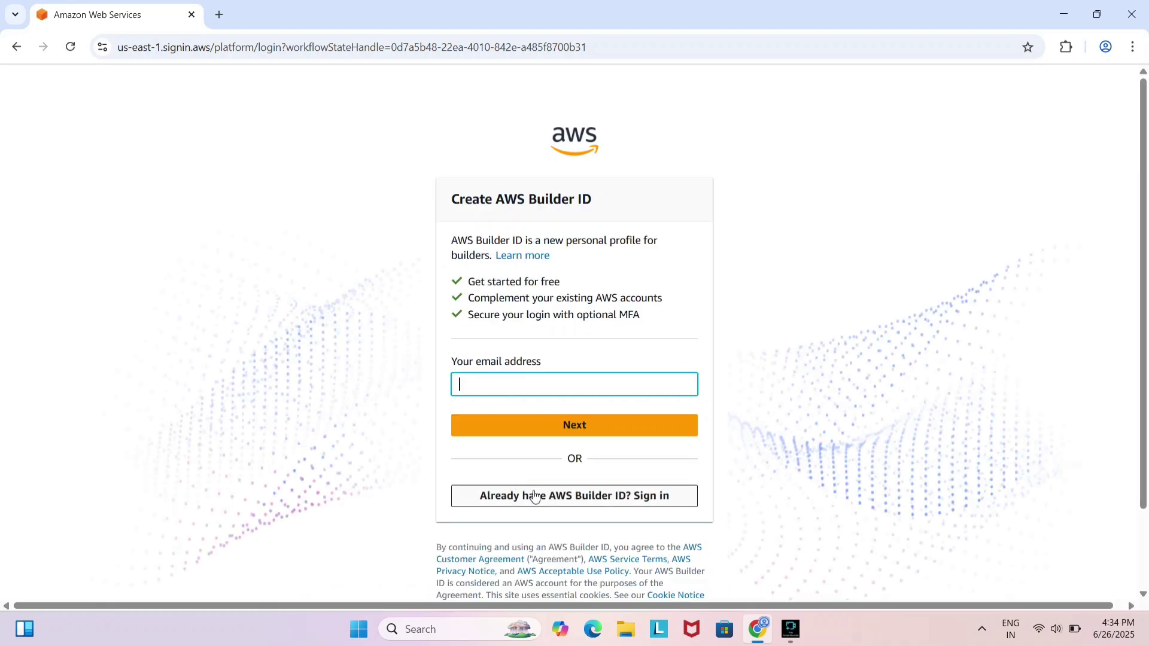
Switch to signing in with an existing Builder ID and submit the account email address.
left_click(534, 496)
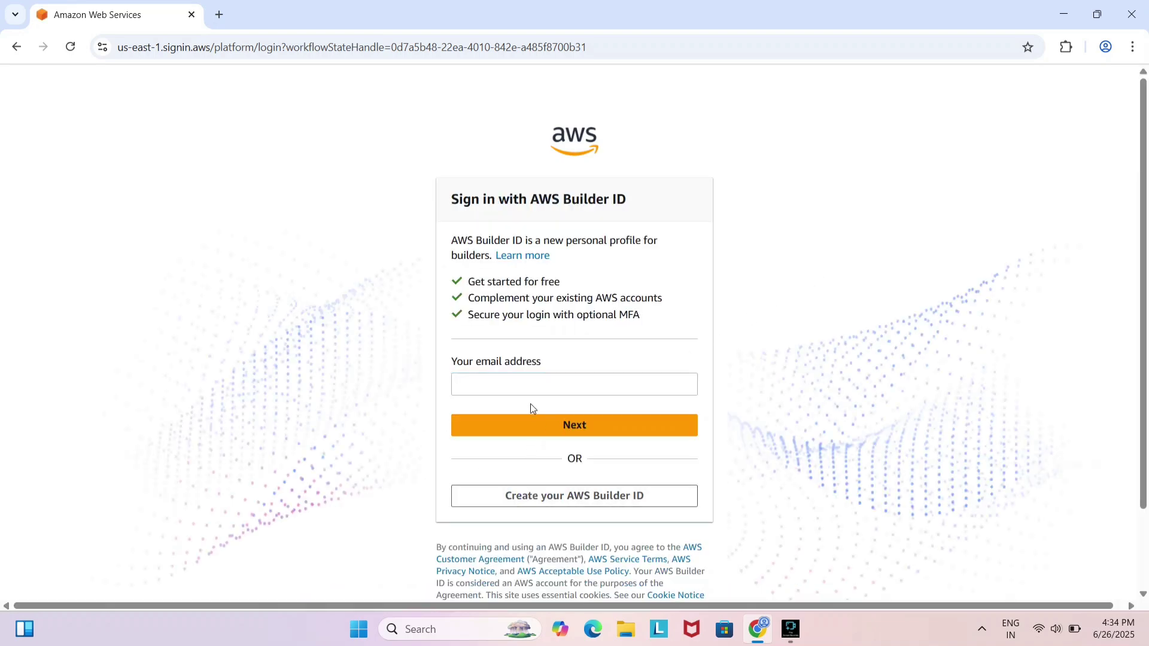
left_click(531, 386)
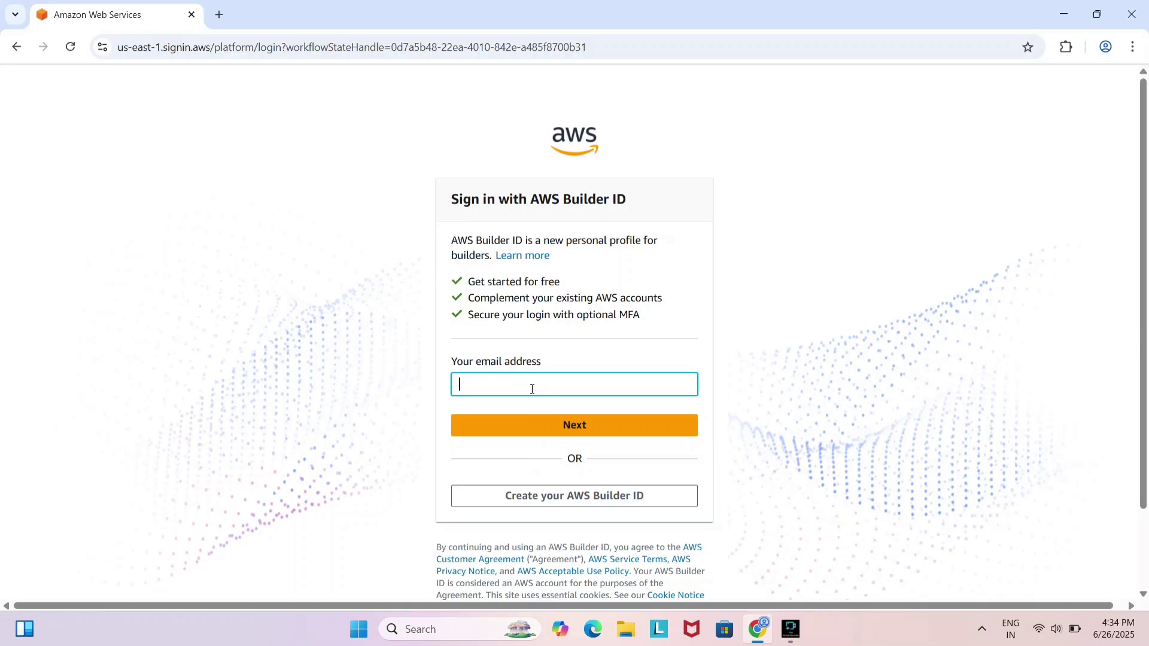
type("takk")
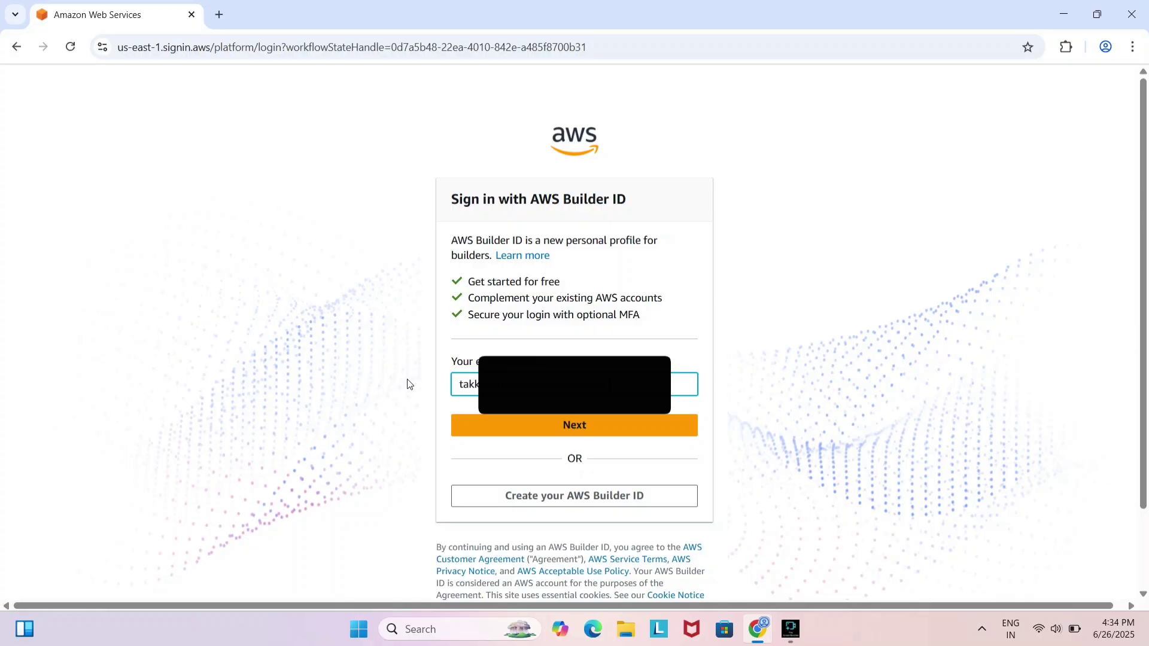
left_click(455, 423)
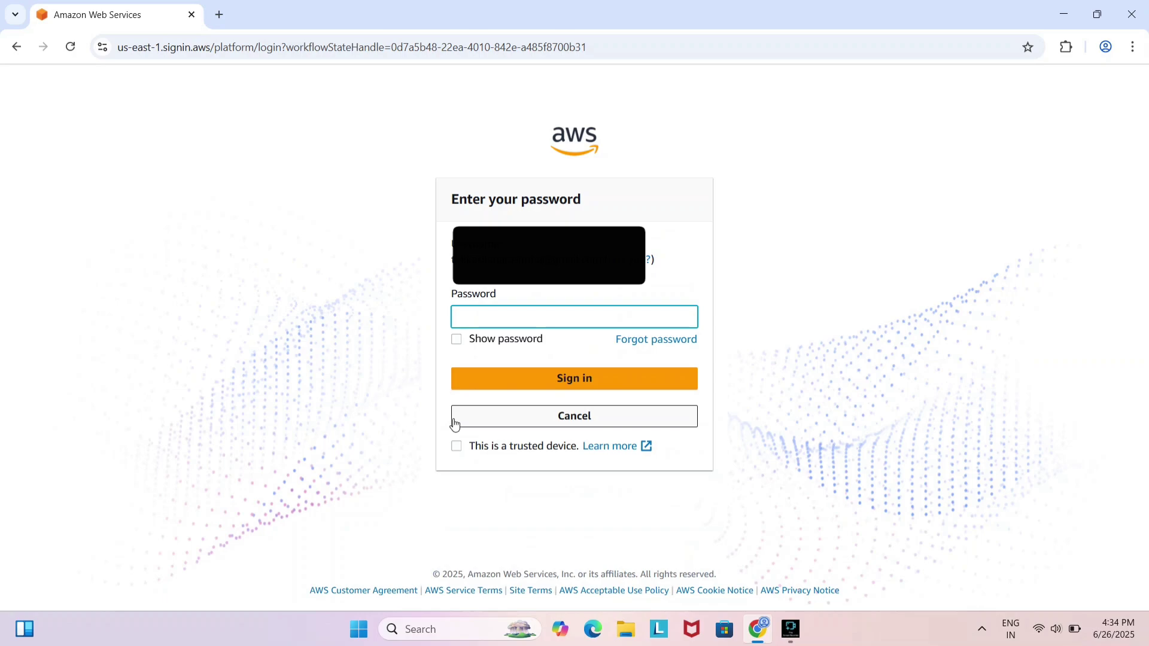
Enter the account password on the Builder ID password page.
left_click(504, 310)
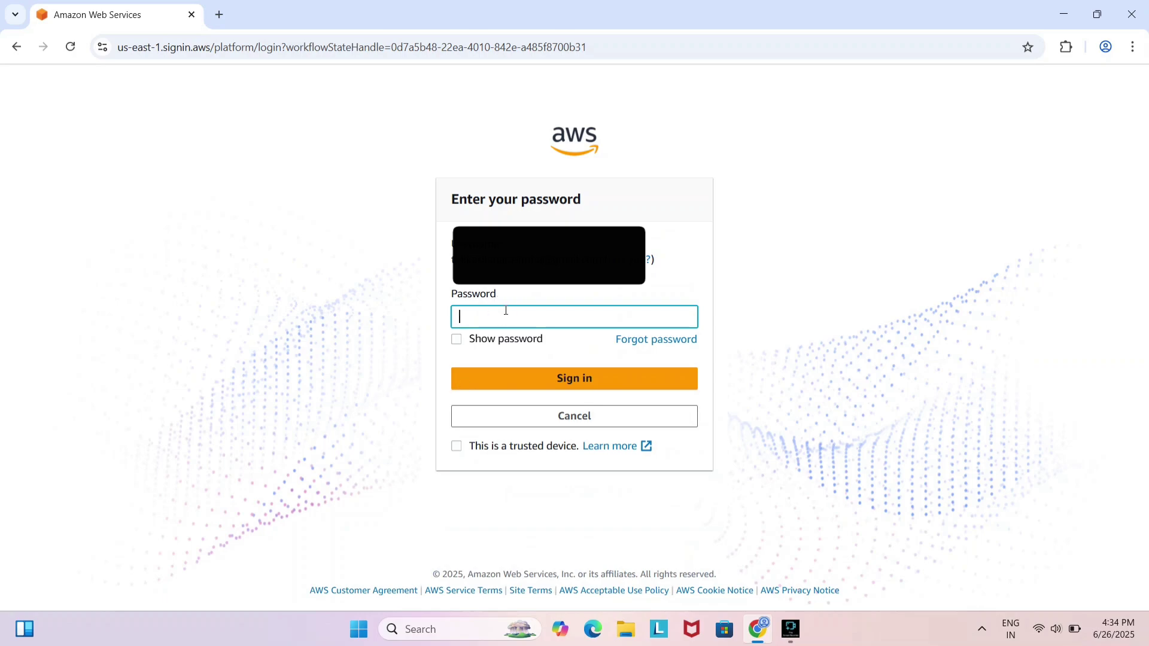
type("•••••••••••••")
Sign in, decline Chrome's save-password offer, and submit the six-digit emailed verification code.
left_click(487, 377)
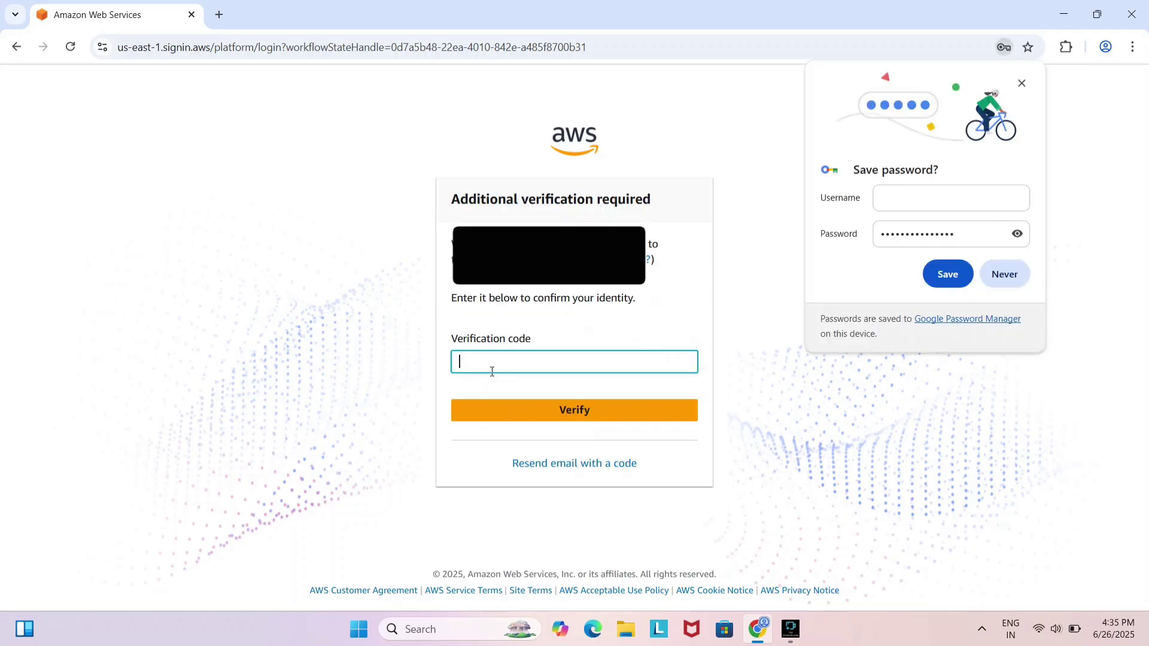
left_click(999, 275)
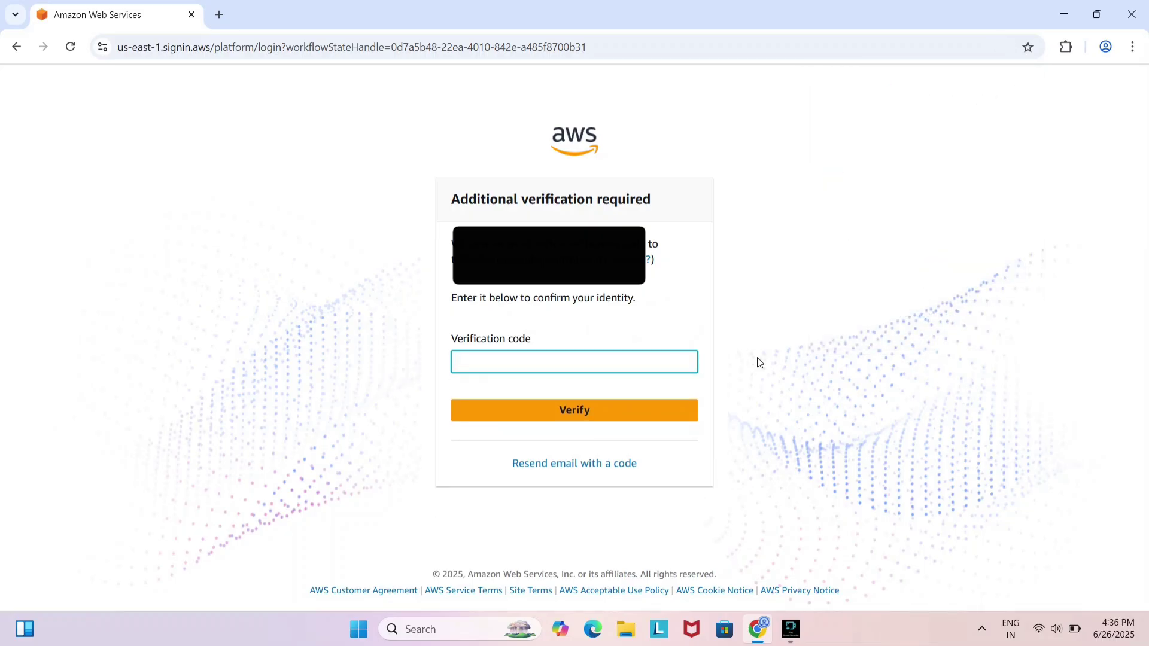
key("Return")
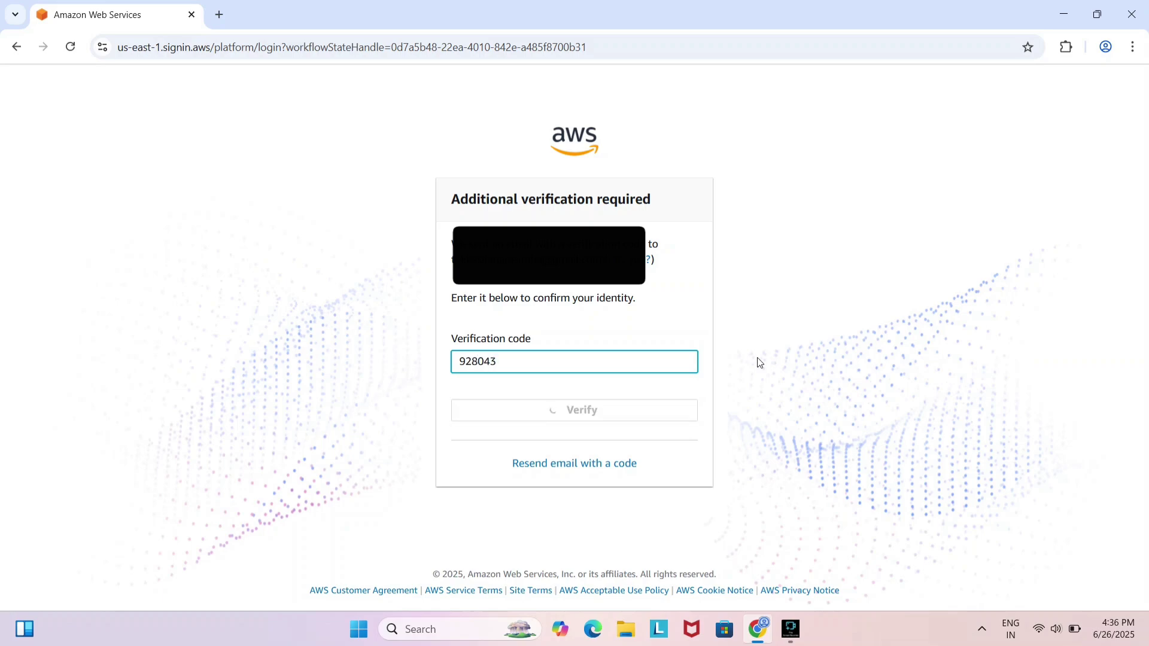
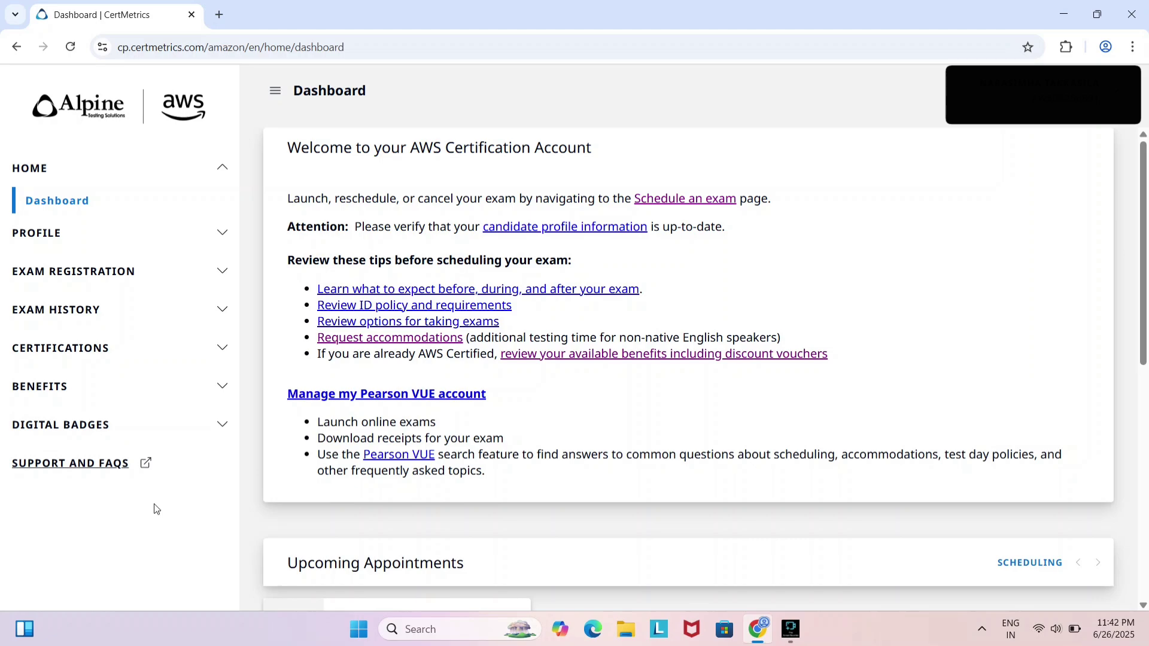
Open Schedule an exam under Exam Registration and search eligible exams for 'saa'.
left_click(148, 284)
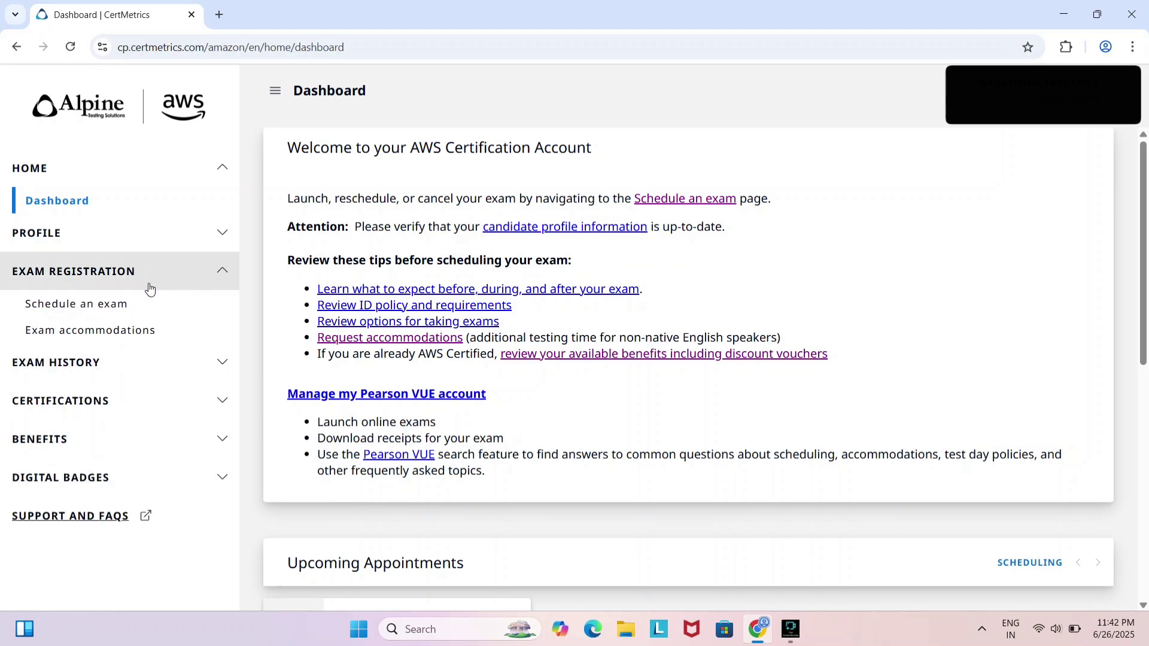
left_click(131, 302)
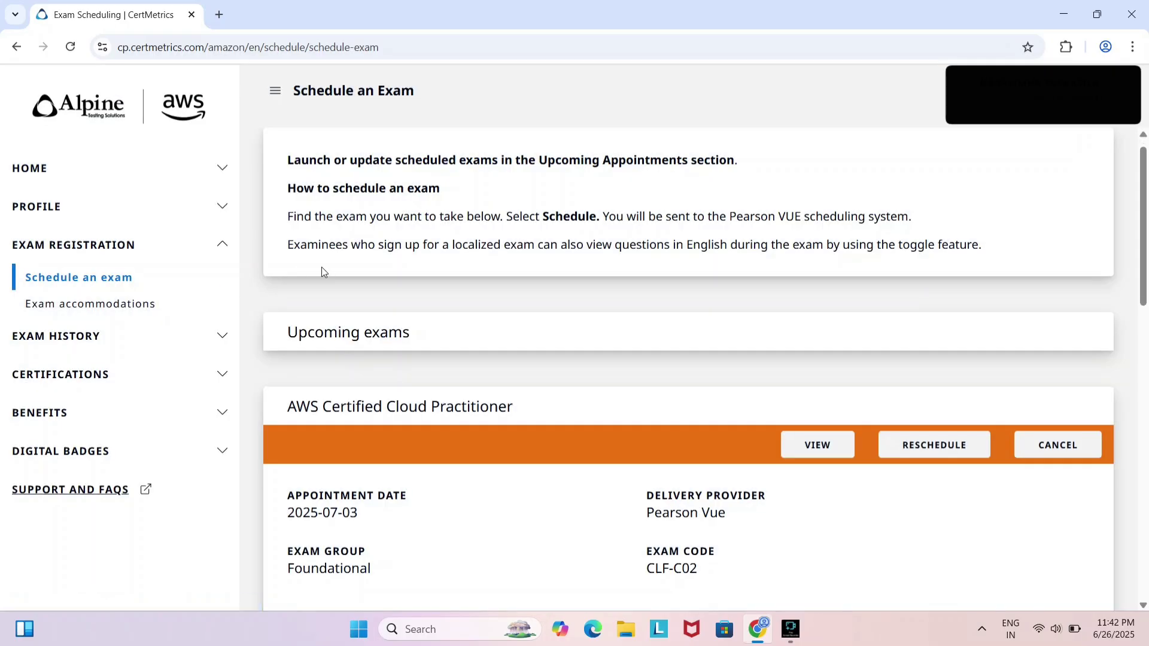
scroll(322, 267, "down", 5)
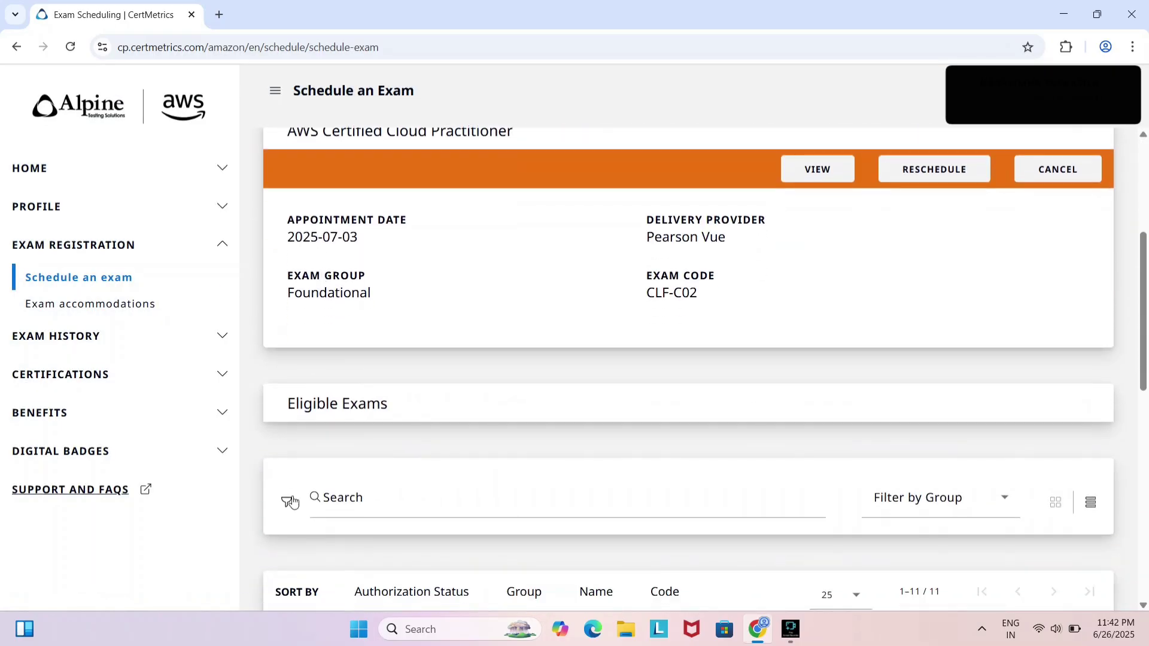
left_click(345, 499)
type("saa")
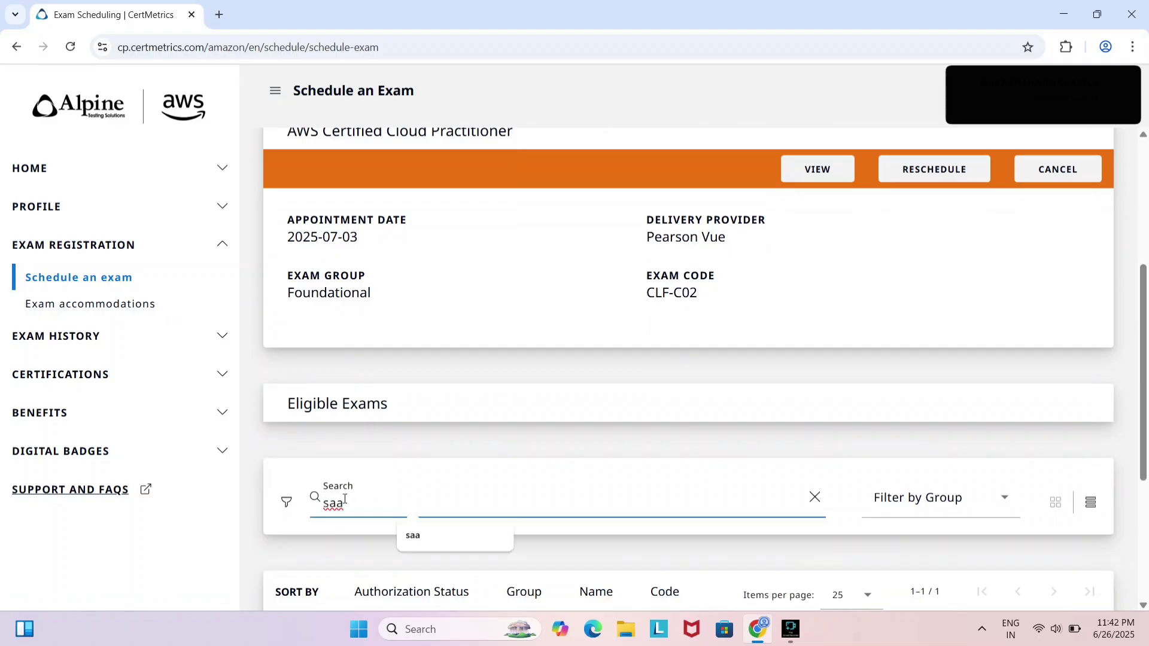
scroll(344, 502, "down", 4)
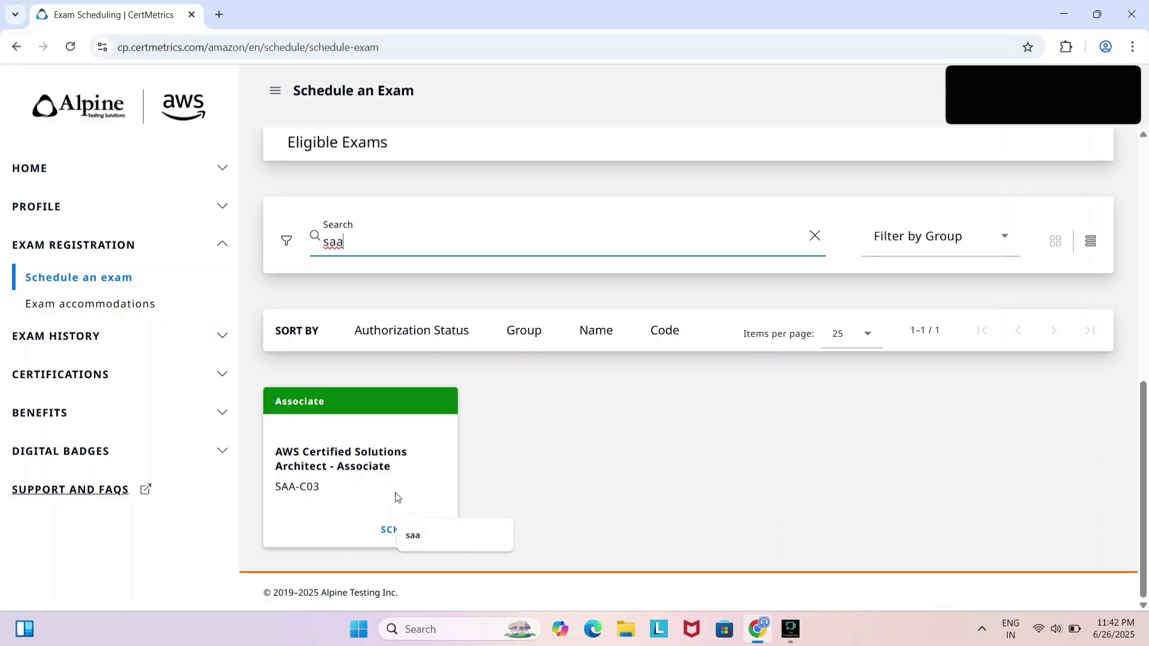
left_click(436, 514)
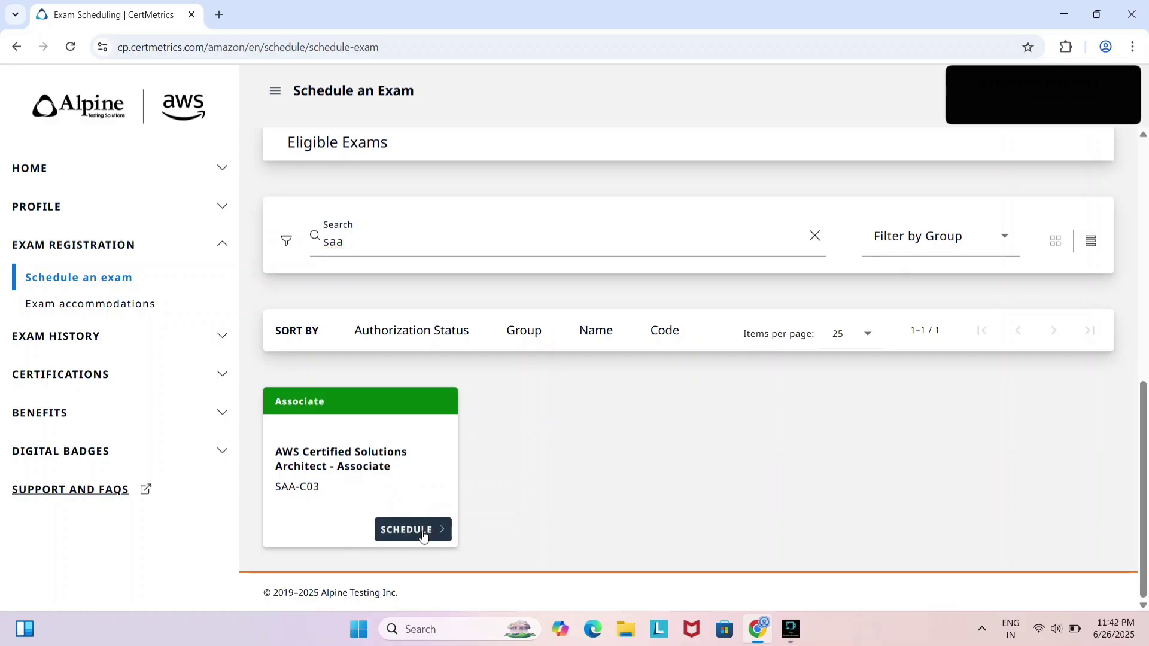
Start scheduling the SAA-C03 exam and close the Important exam information notice.
left_click(423, 535)
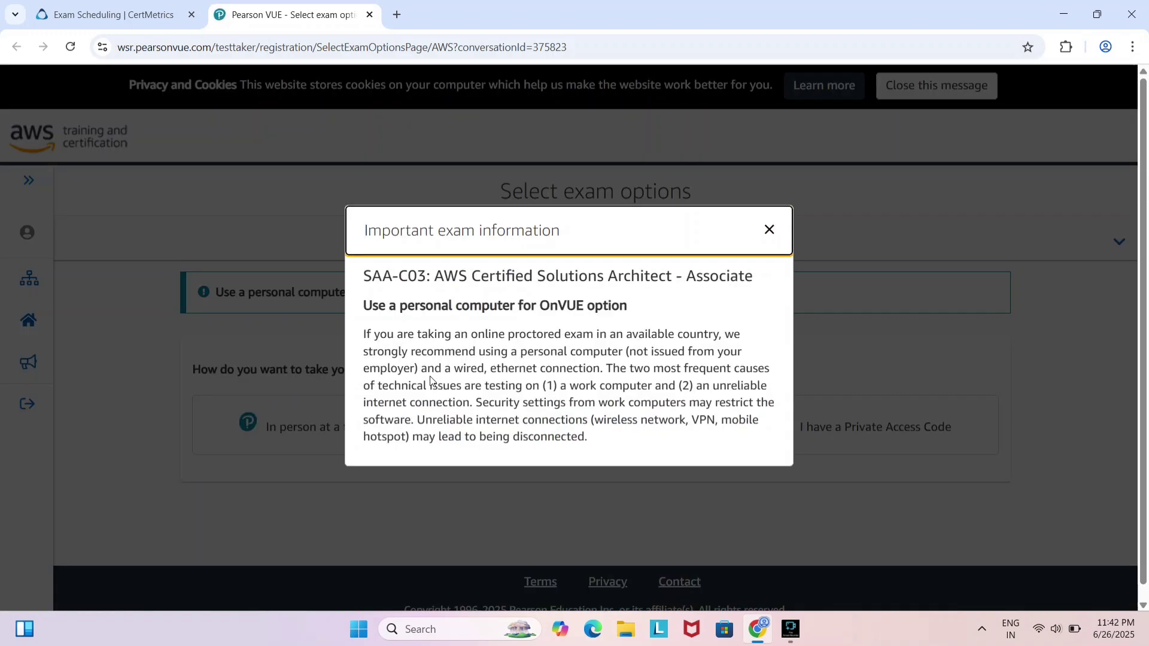
left_click_drag(366, 303, 629, 309)
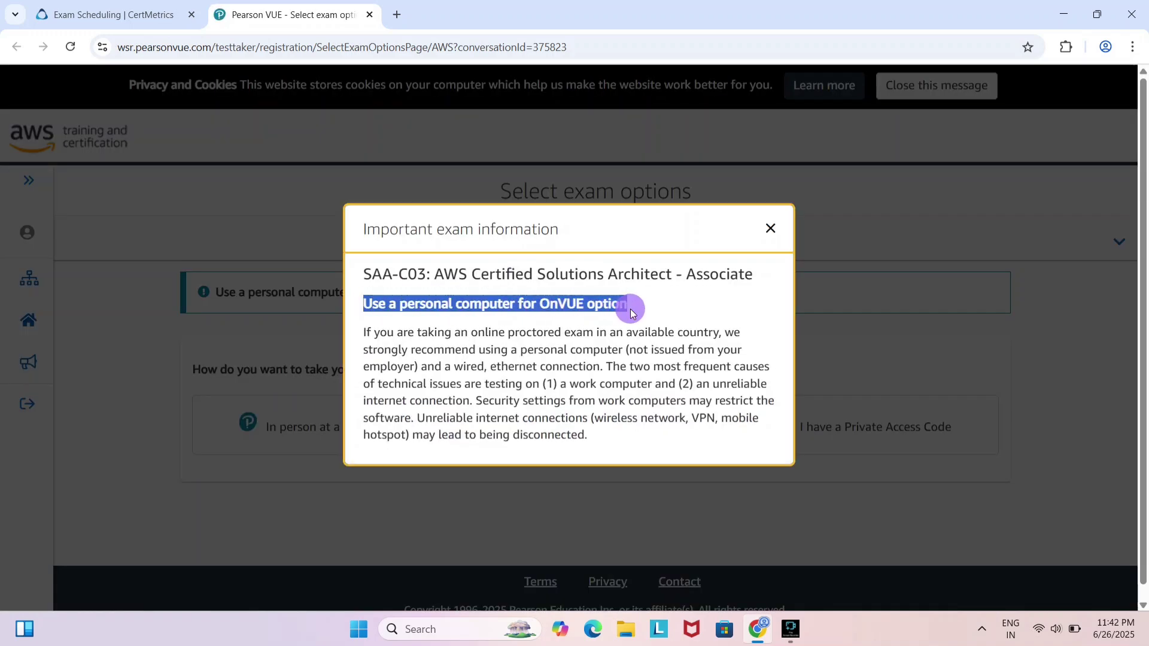
left_click(770, 228)
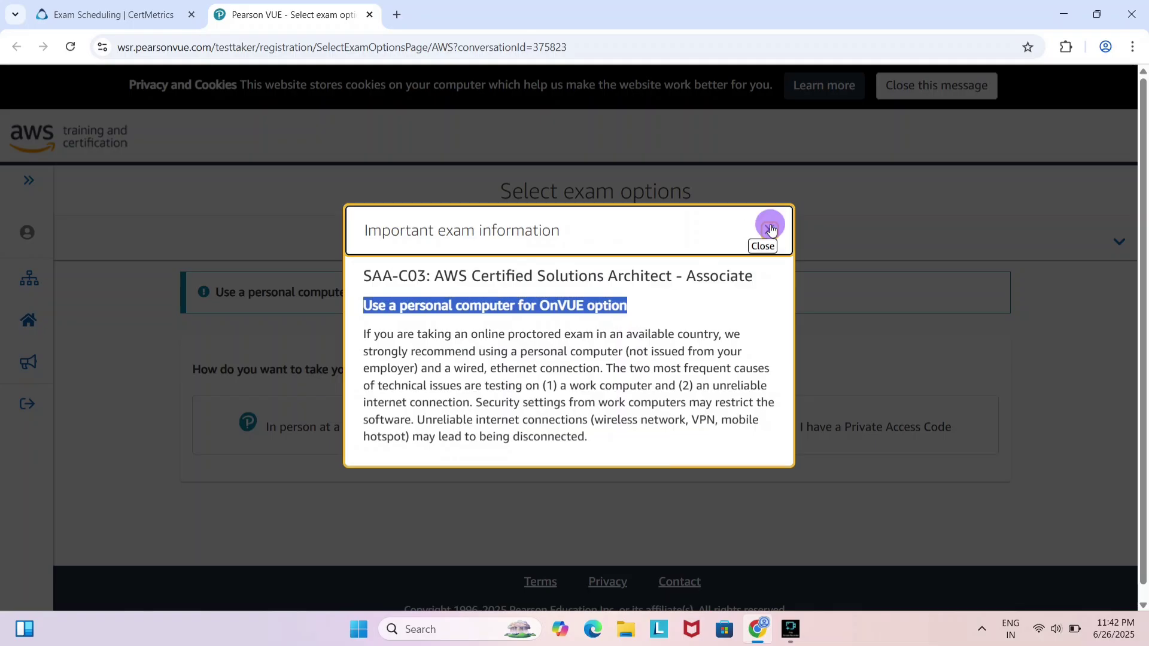
scroll(731, 282, "down", 1)
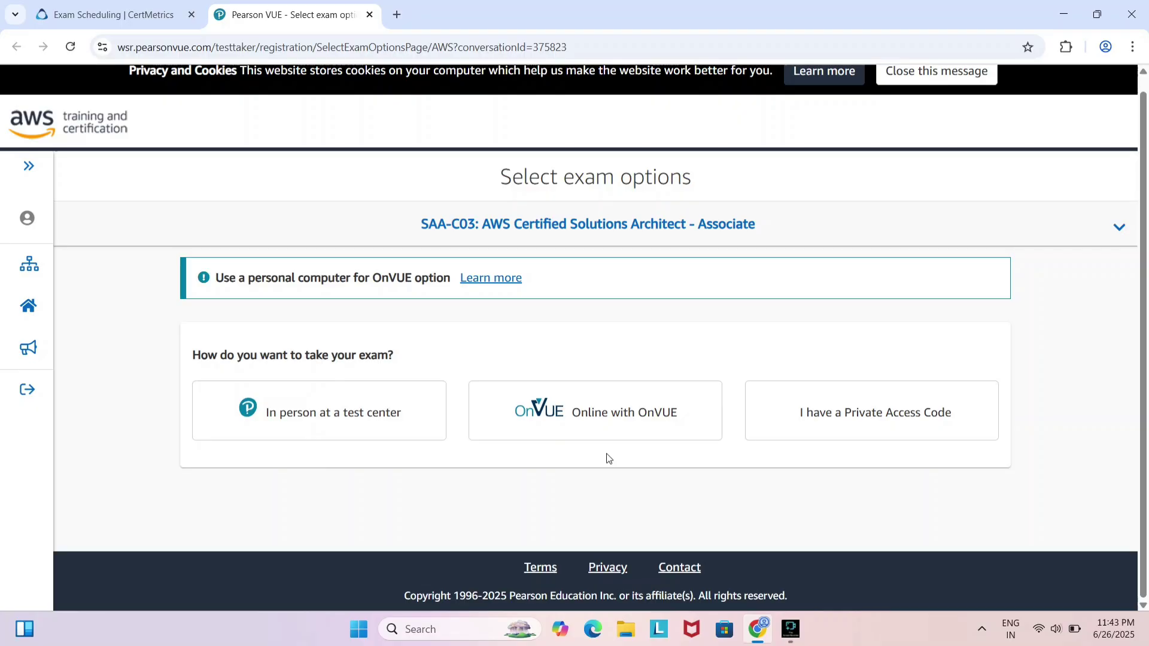
Choose Online with OnVUE delivery and keep English as the exam language.
left_click(622, 426)
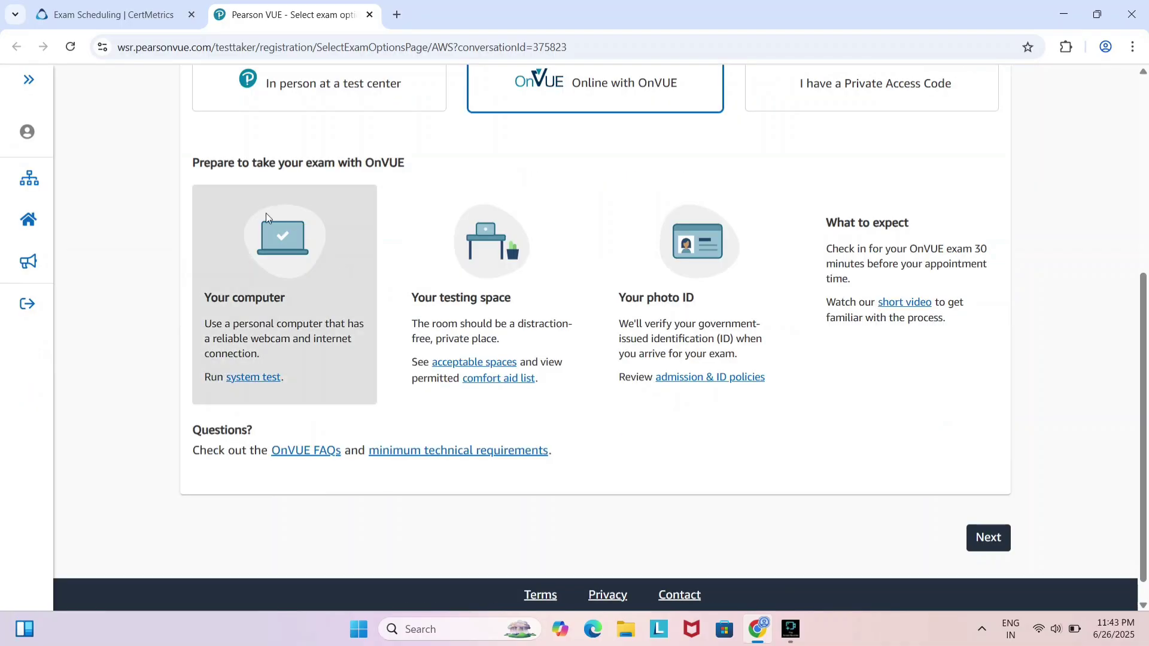
left_click(970, 534)
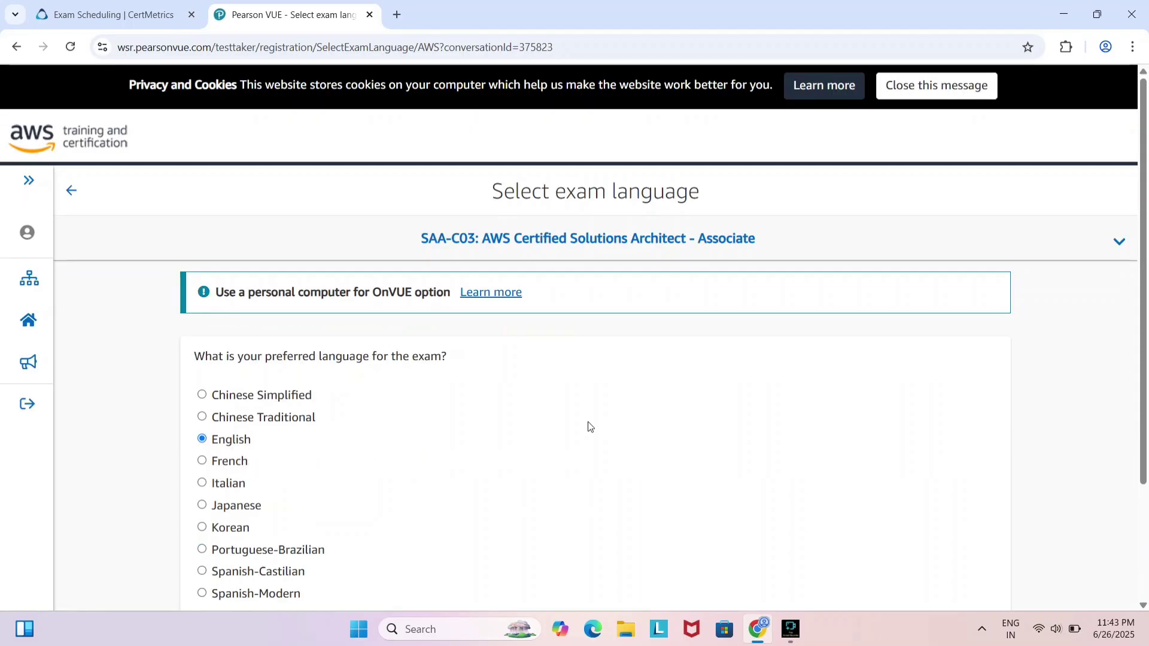
scroll(277, 362, "down", 2)
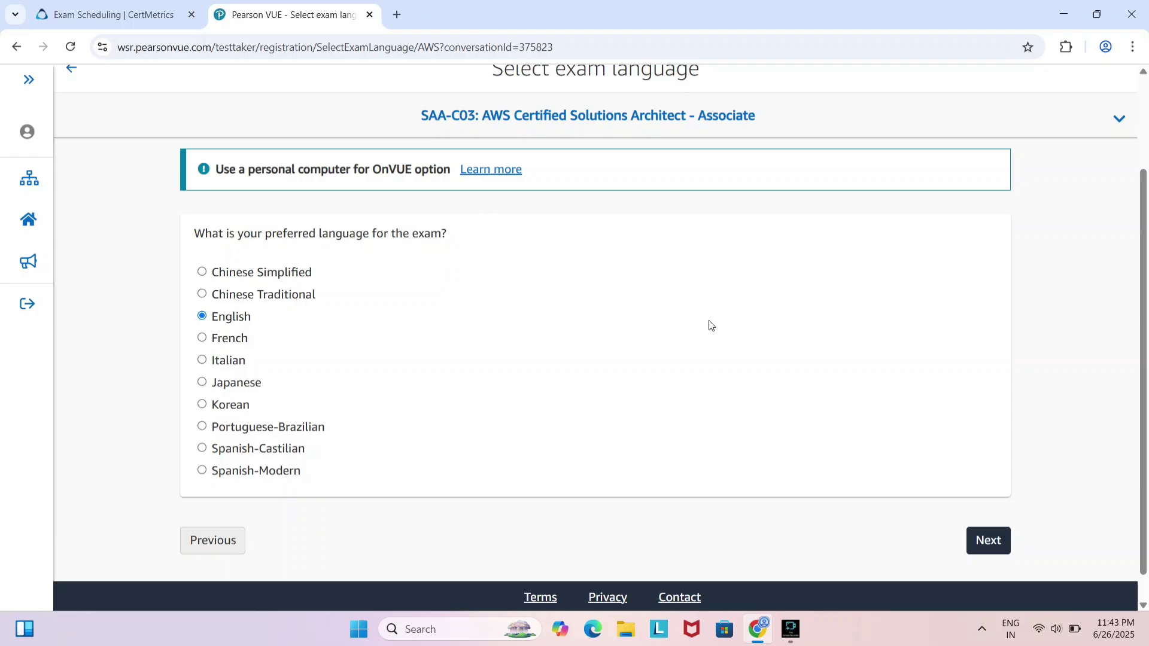
left_click(989, 542)
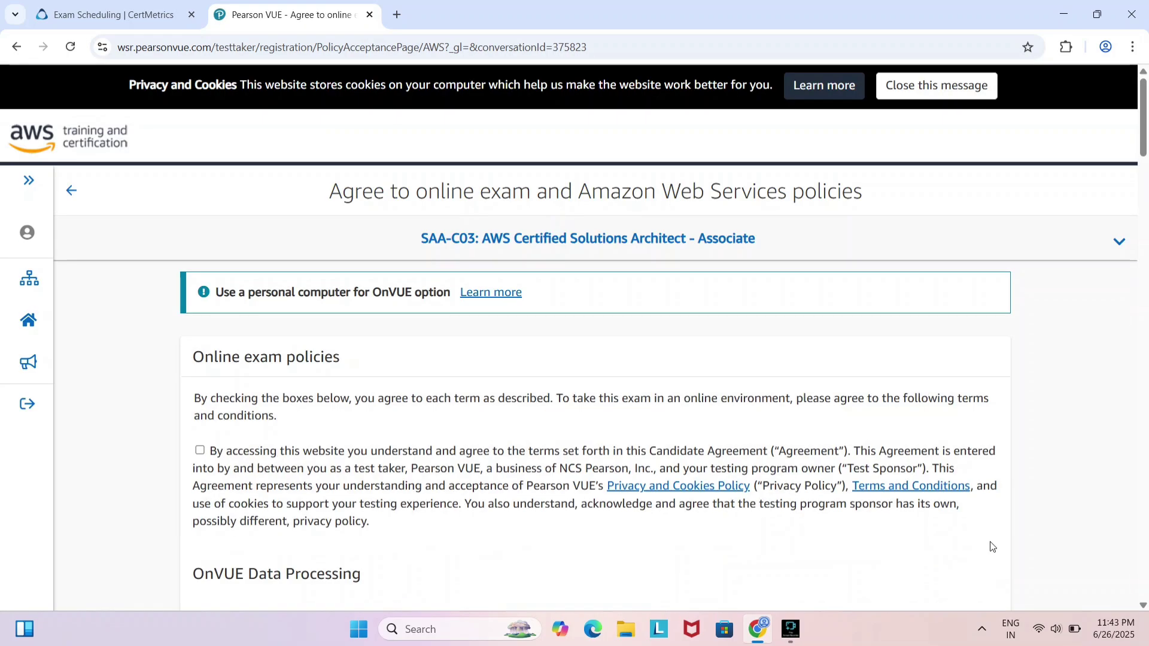
Accept the candidate agreement, OnVUE data processing, monitoring and Third Party Prohibition terms.
scroll(609, 400, "down", 3)
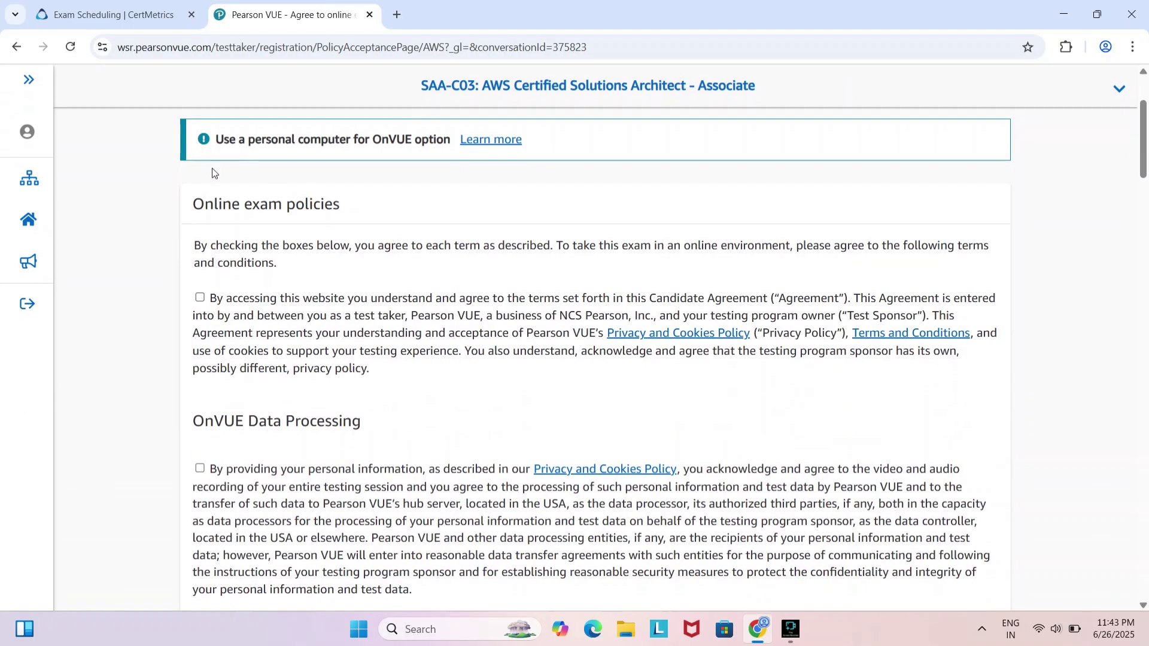
left_click_drag(203, 207, 345, 213)
left_click(359, 210)
left_click(200, 297)
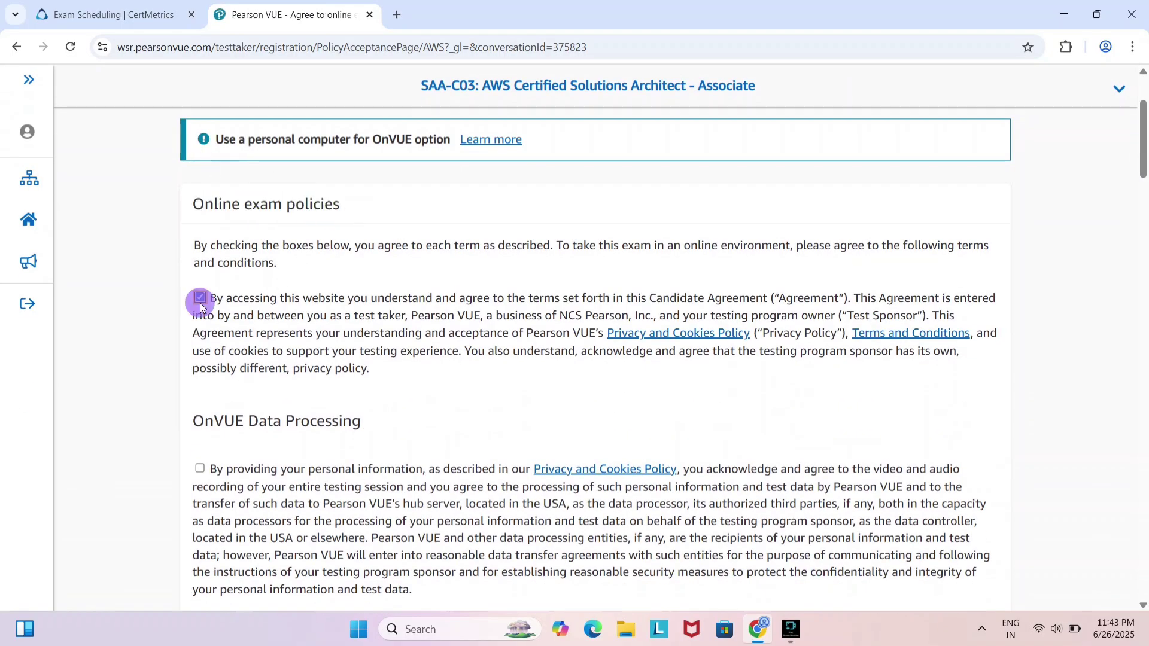
scroll(201, 305, "down", 3)
left_click(200, 301)
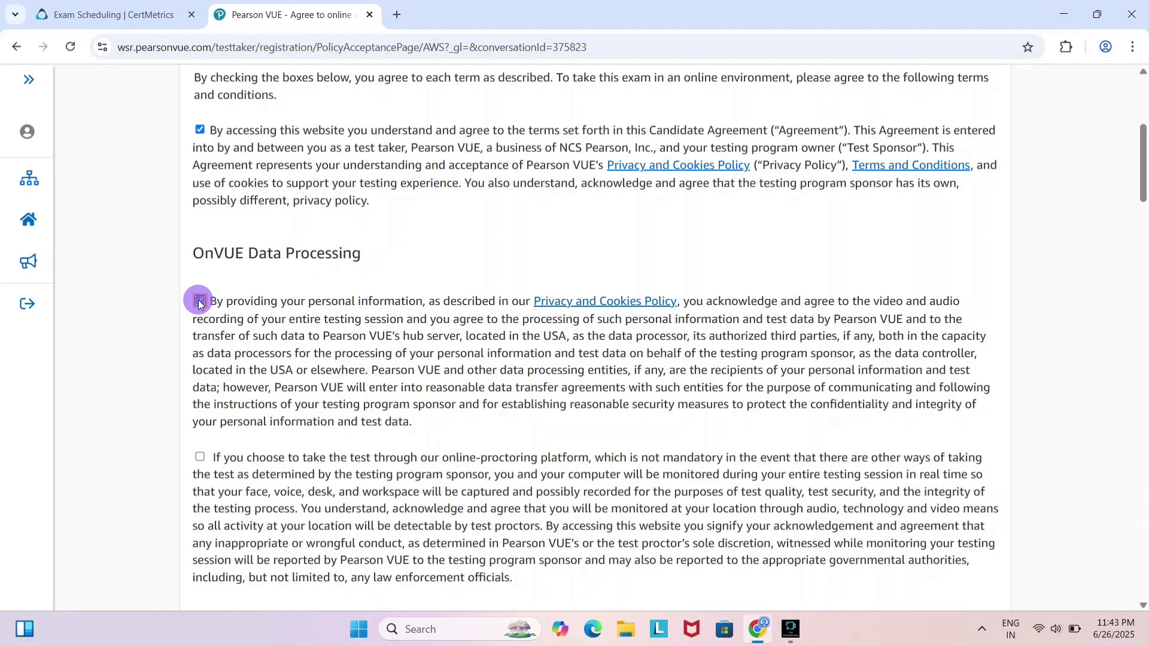
scroll(199, 303, "down", 2)
left_click(201, 329)
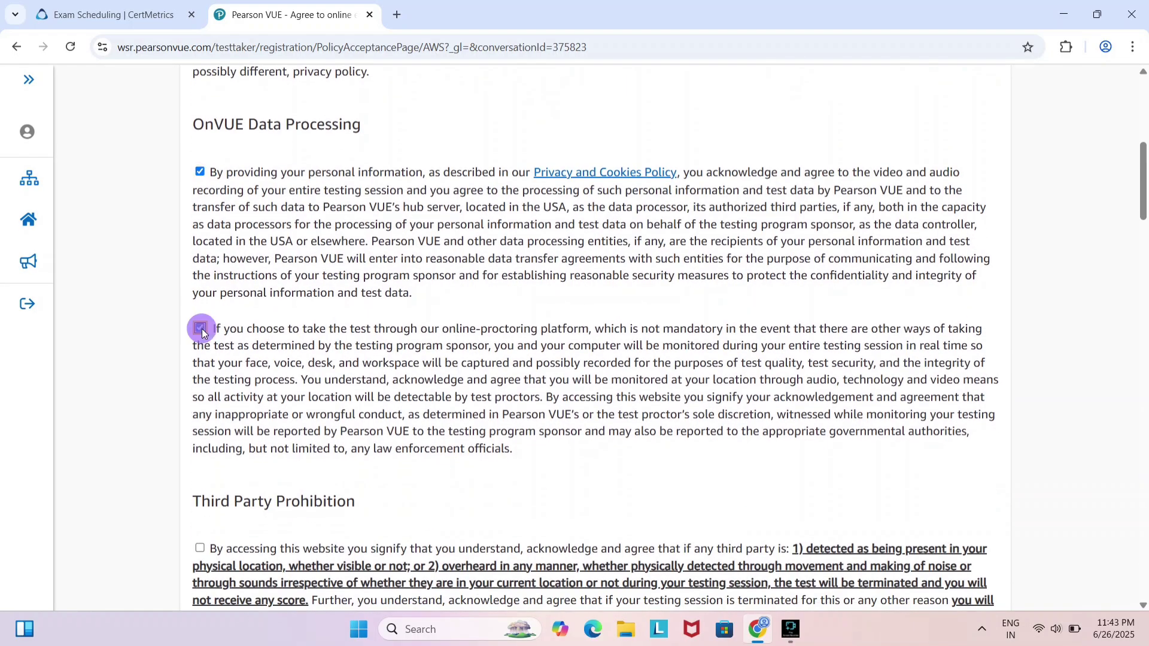
scroll(201, 333, "down", 3)
left_click(198, 377)
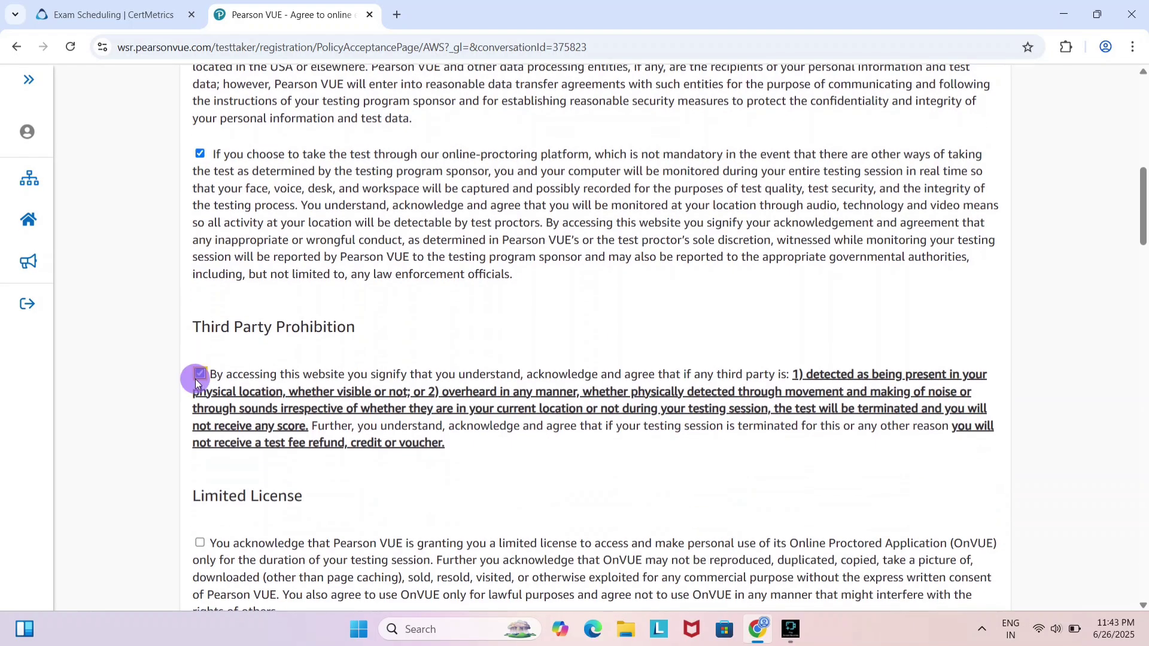
Accept the Limited License, Facial Comparison and Testing Space Verification policies, then agree.
scroll(195, 383, "down", 2)
left_click(199, 407)
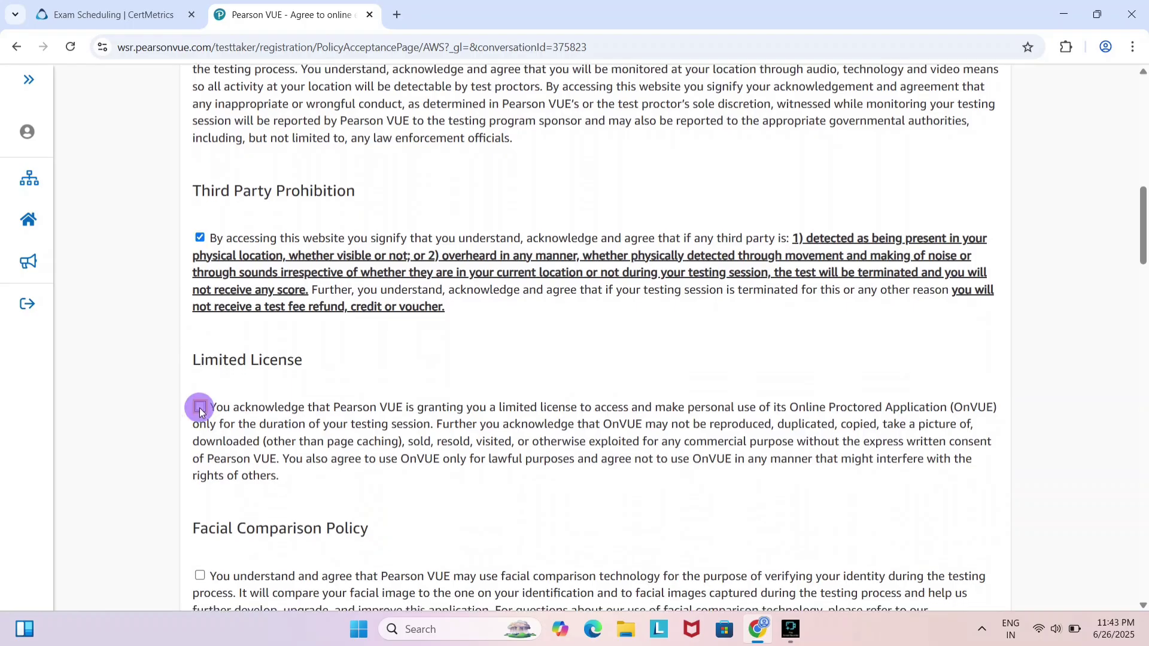
scroll(199, 409, "down", 2)
left_click(199, 433)
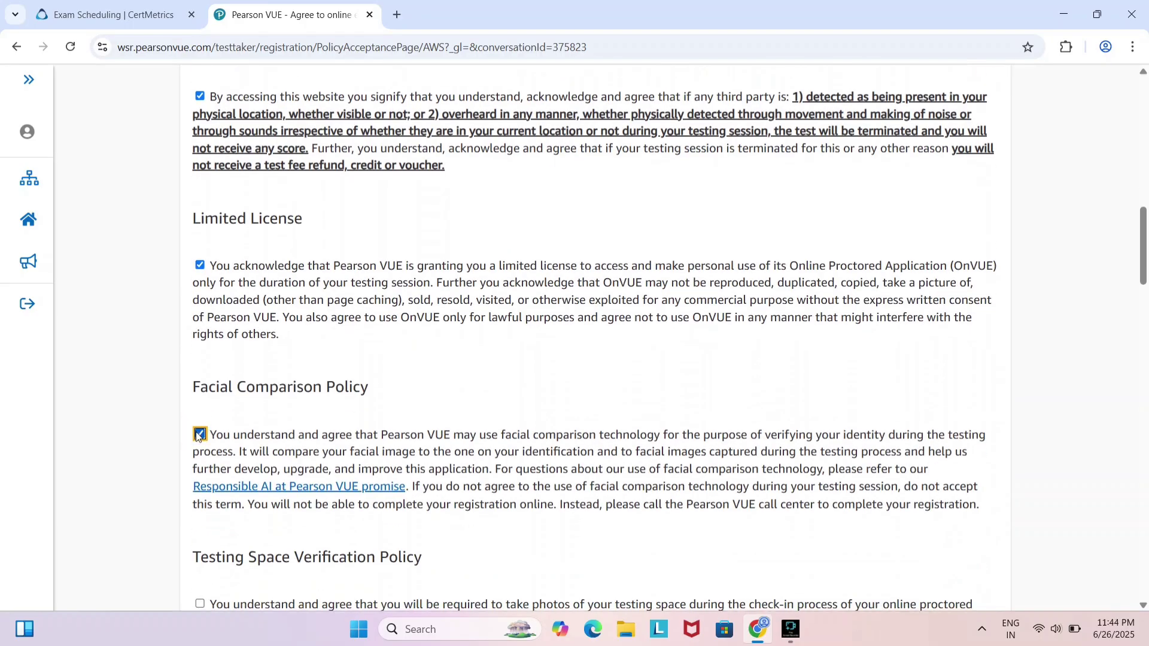
scroll(200, 435, "down", 5)
left_click(201, 264)
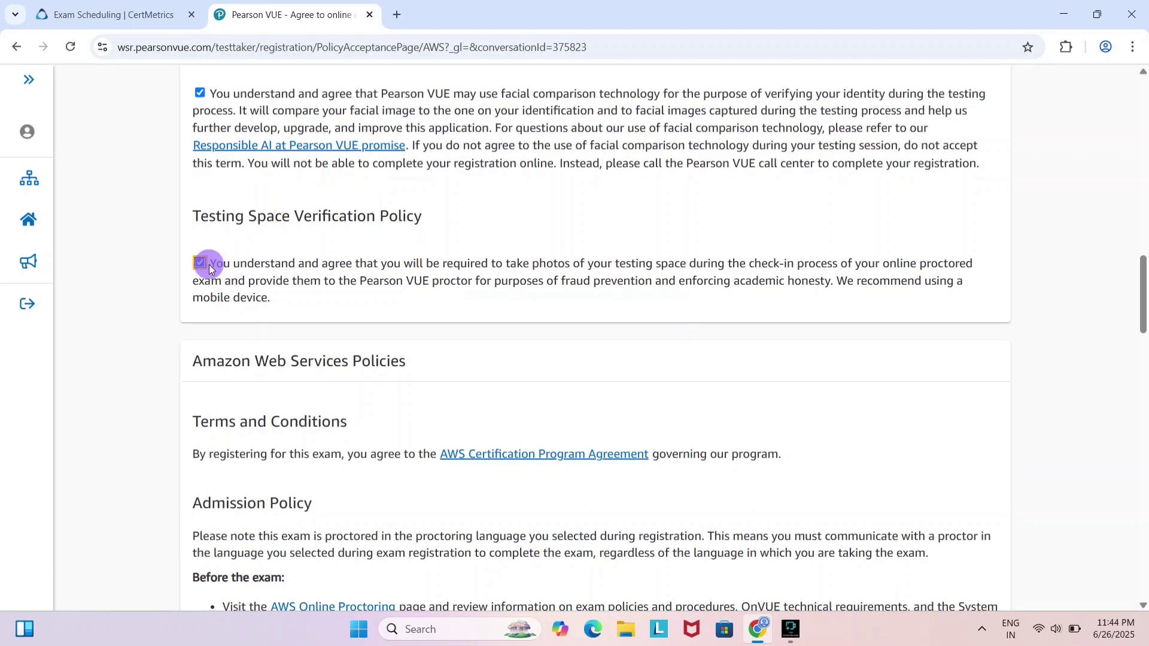
scroll(467, 386, "down", 12)
scroll(468, 386, "down", 10)
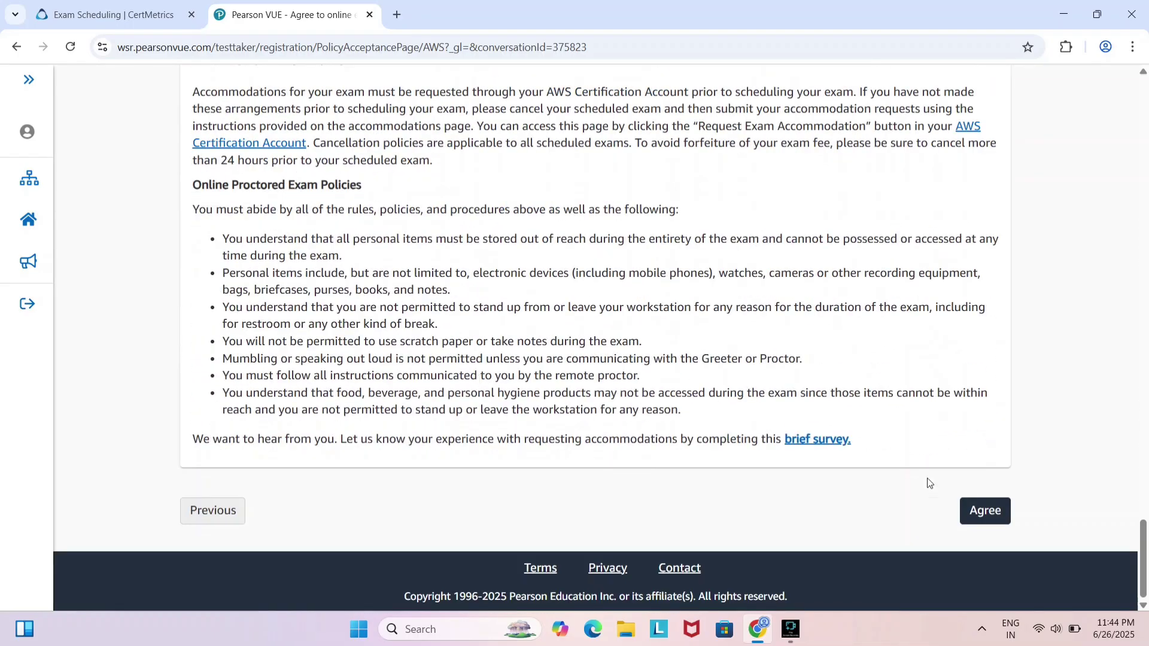
left_click(986, 510)
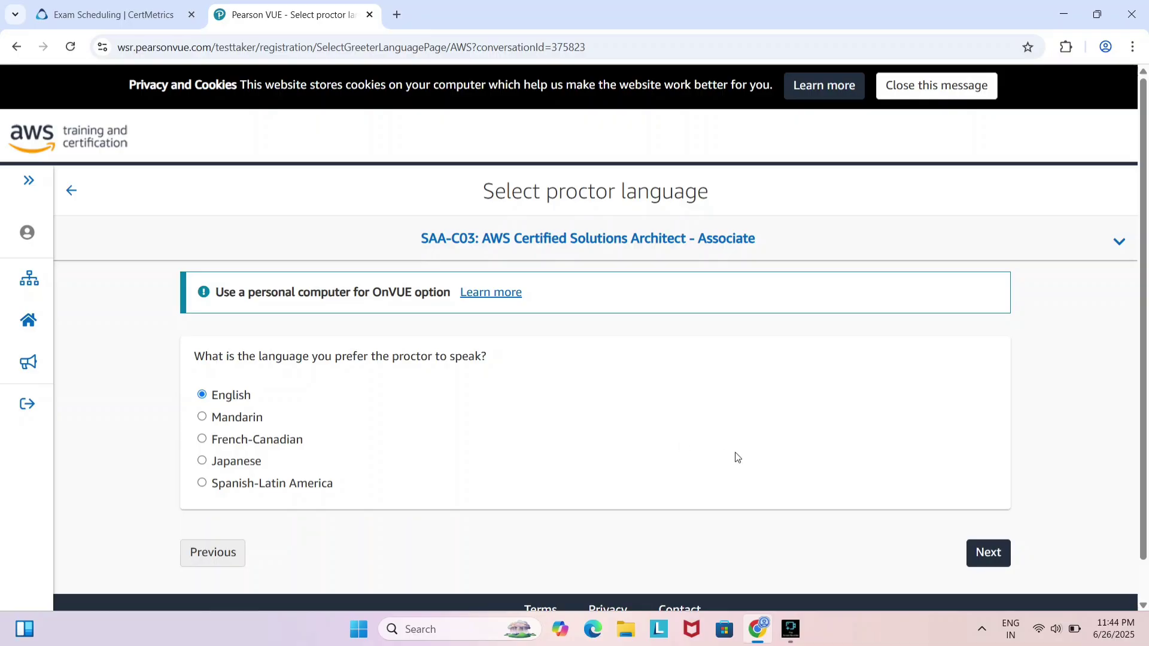
Continue with English proctoring and confirm Asia/Kolkata-IST as the time zone.
left_click(977, 552)
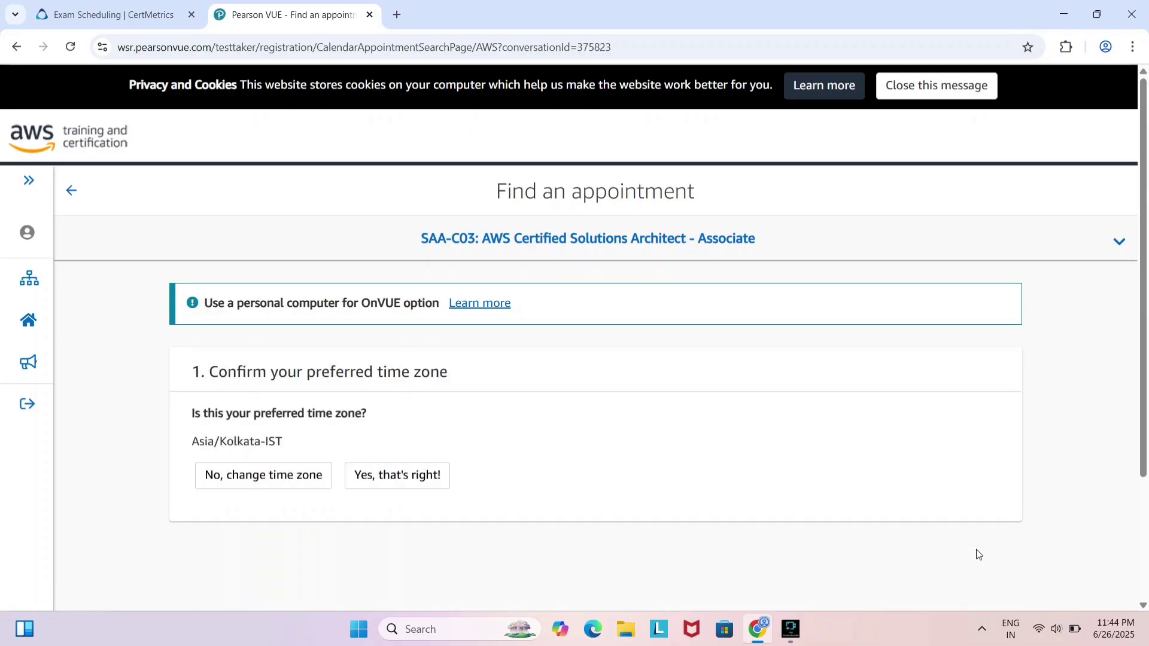
scroll(628, 450, "down", 3)
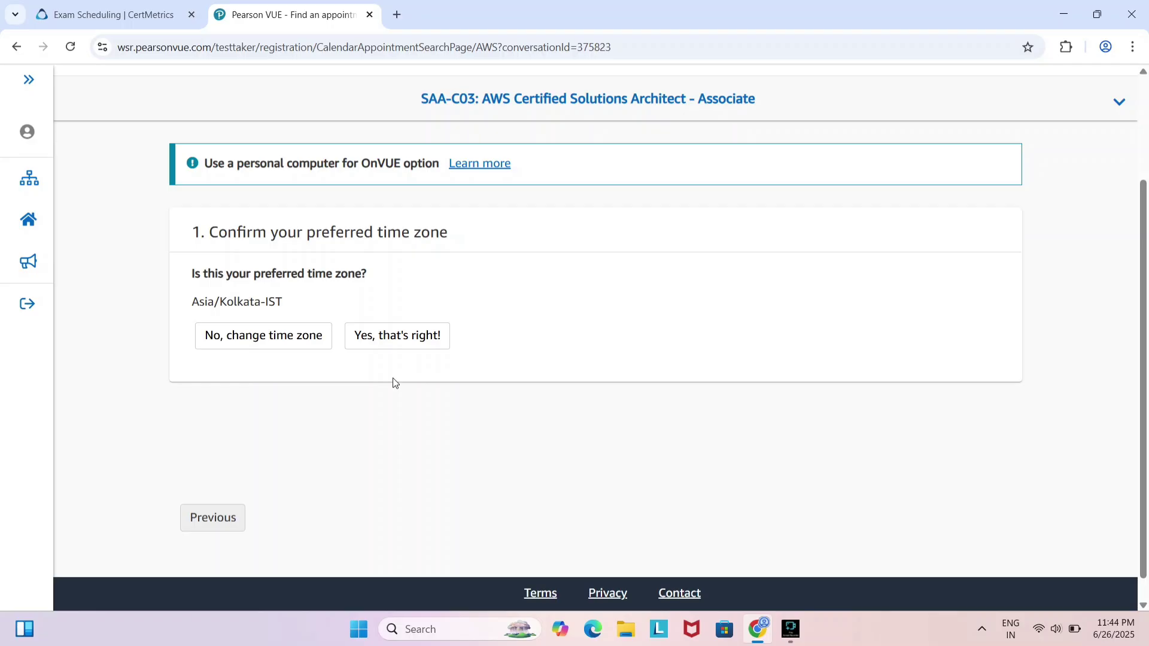
left_click(409, 336)
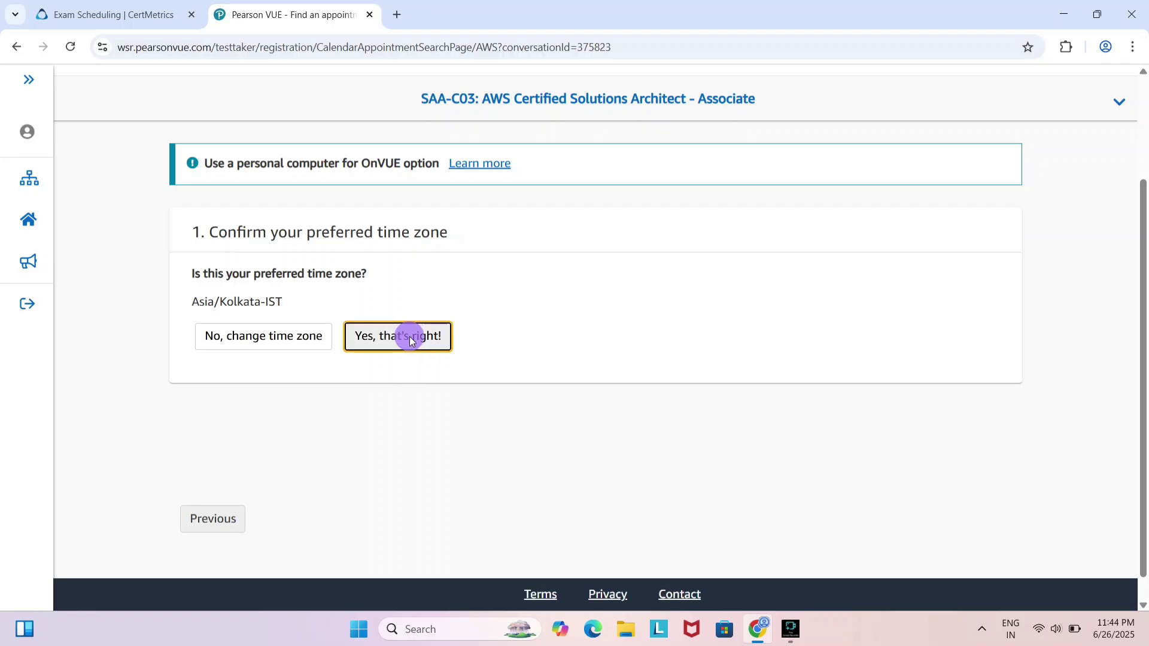
scroll(409, 341, "down", 2)
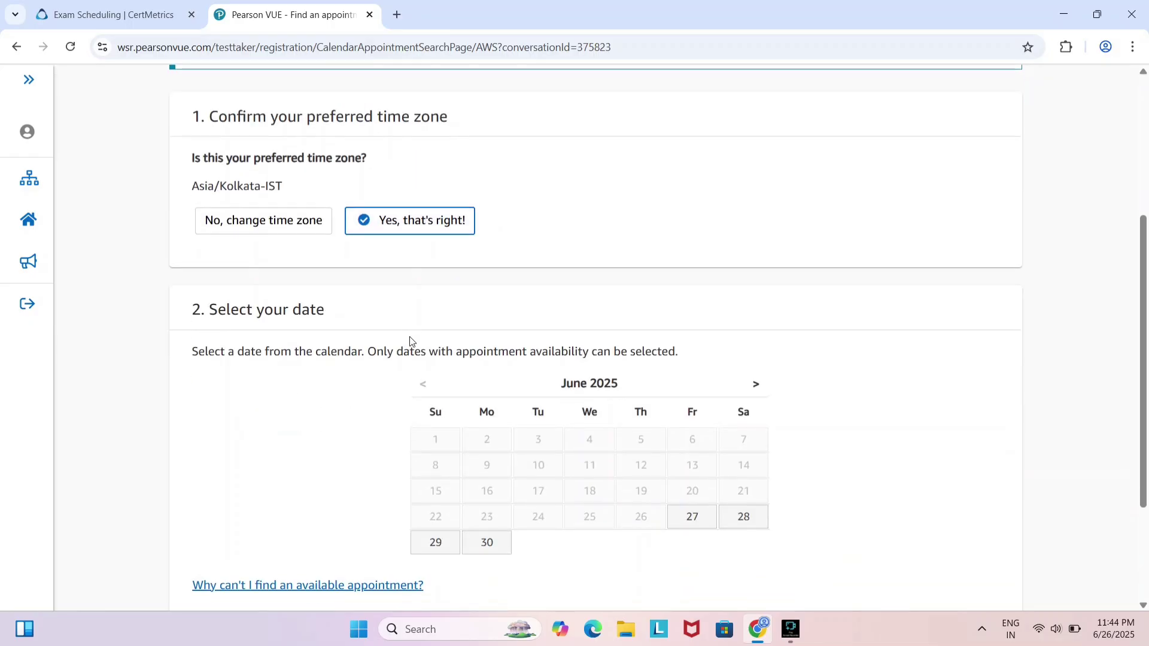
scroll(411, 342, "down", 2)
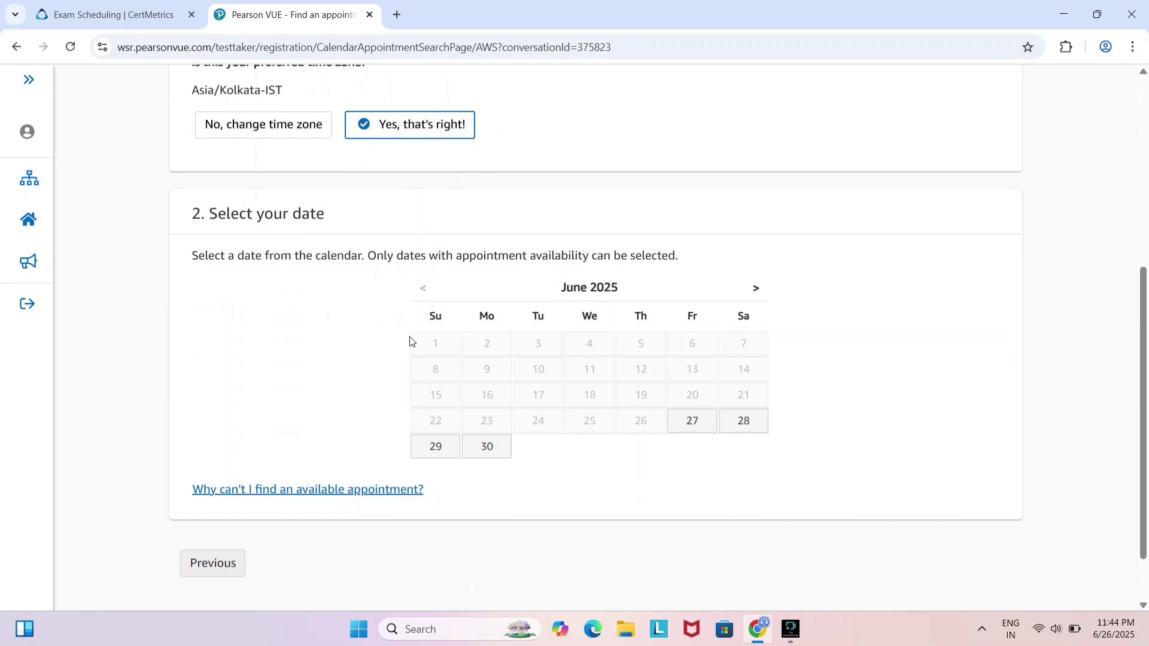
Pick Thursday, July 24, 2025 in the calendar and list all available start times.
left_click(755, 288)
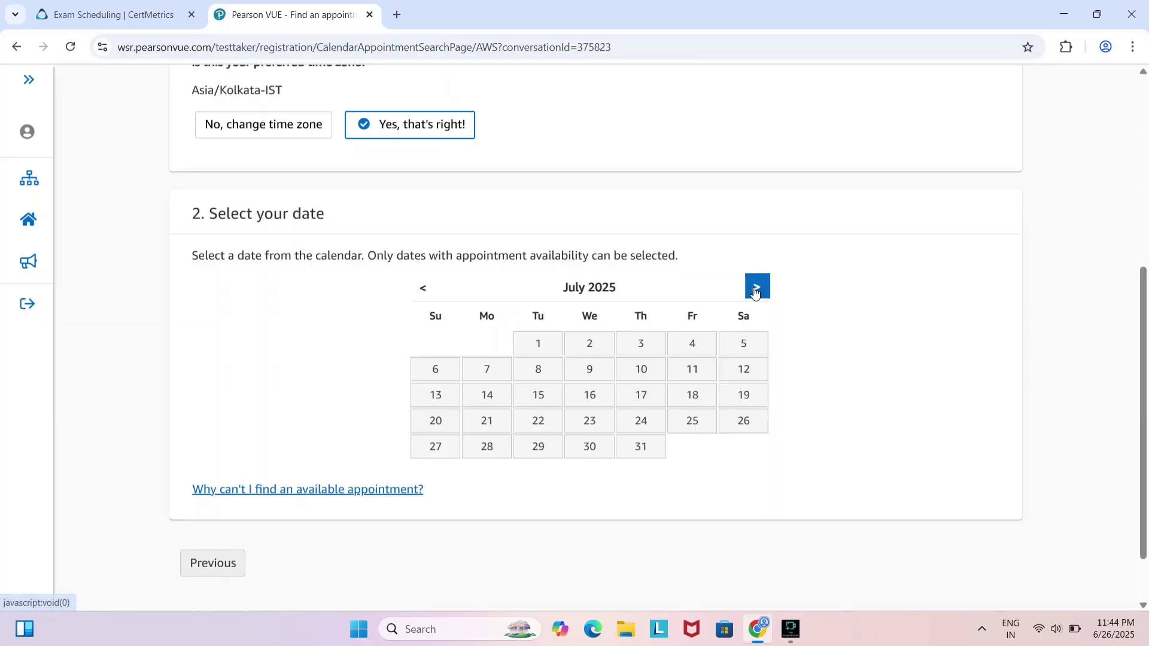
left_click(682, 398)
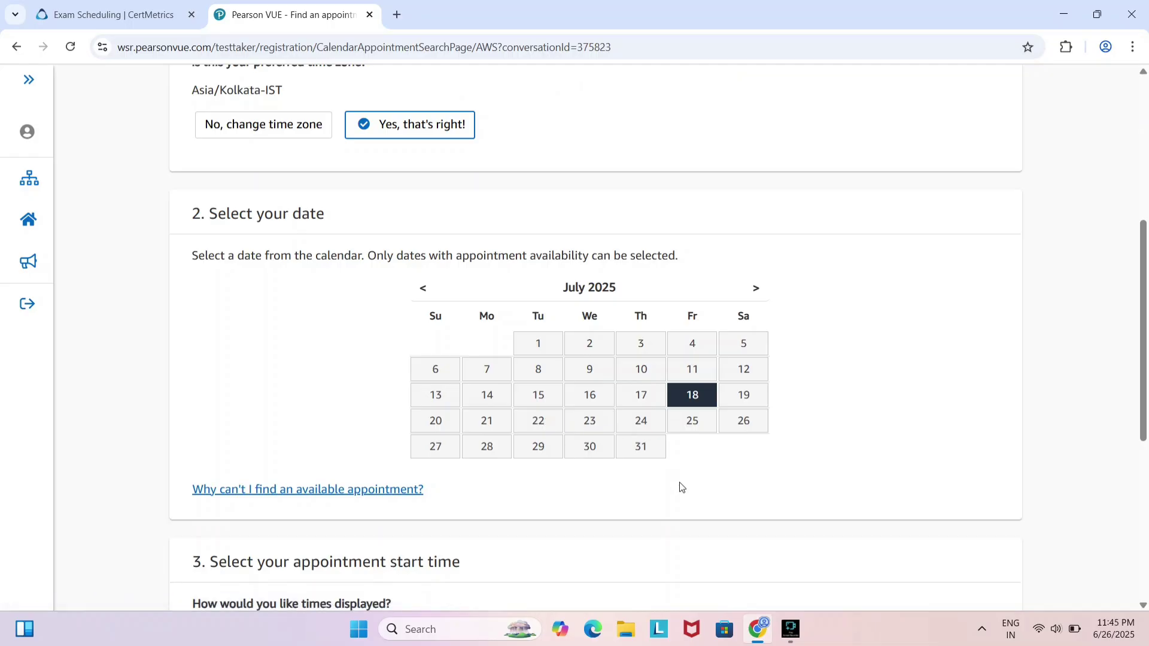
scroll(680, 488, "down", 3)
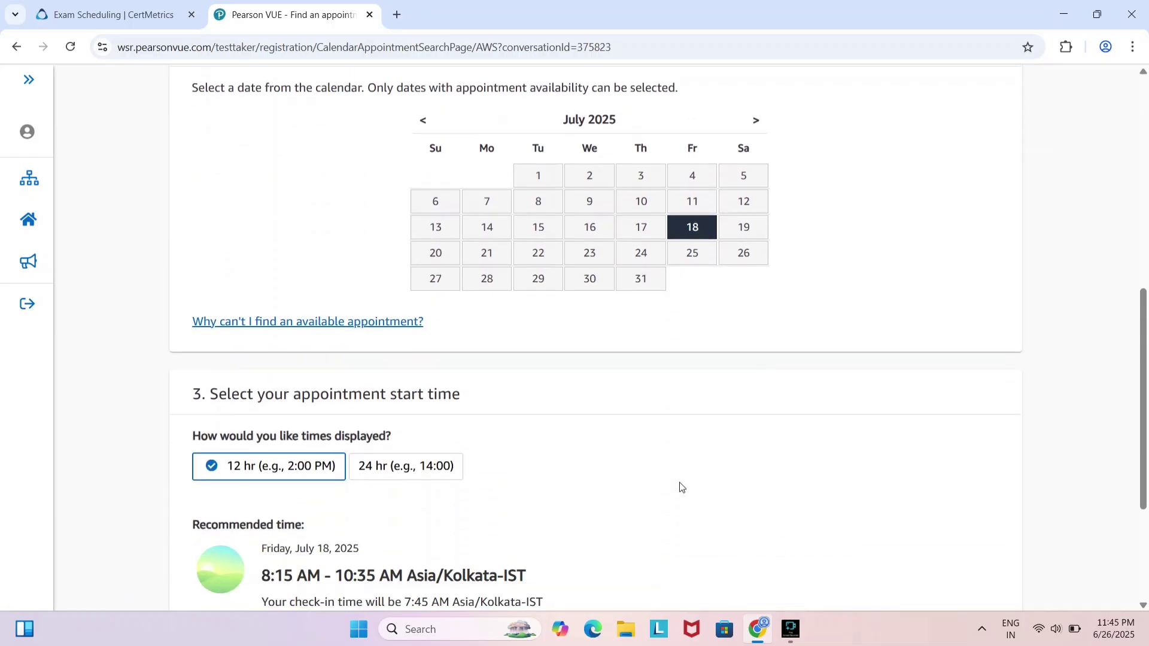
left_click(625, 255)
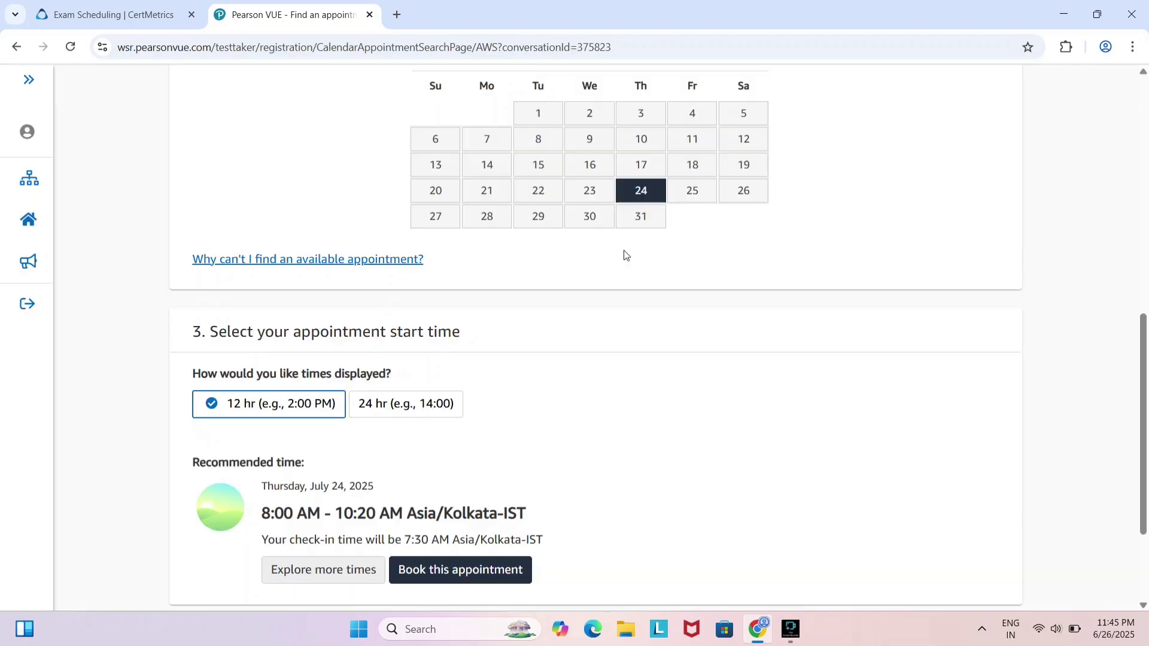
scroll(625, 256, "down", 3)
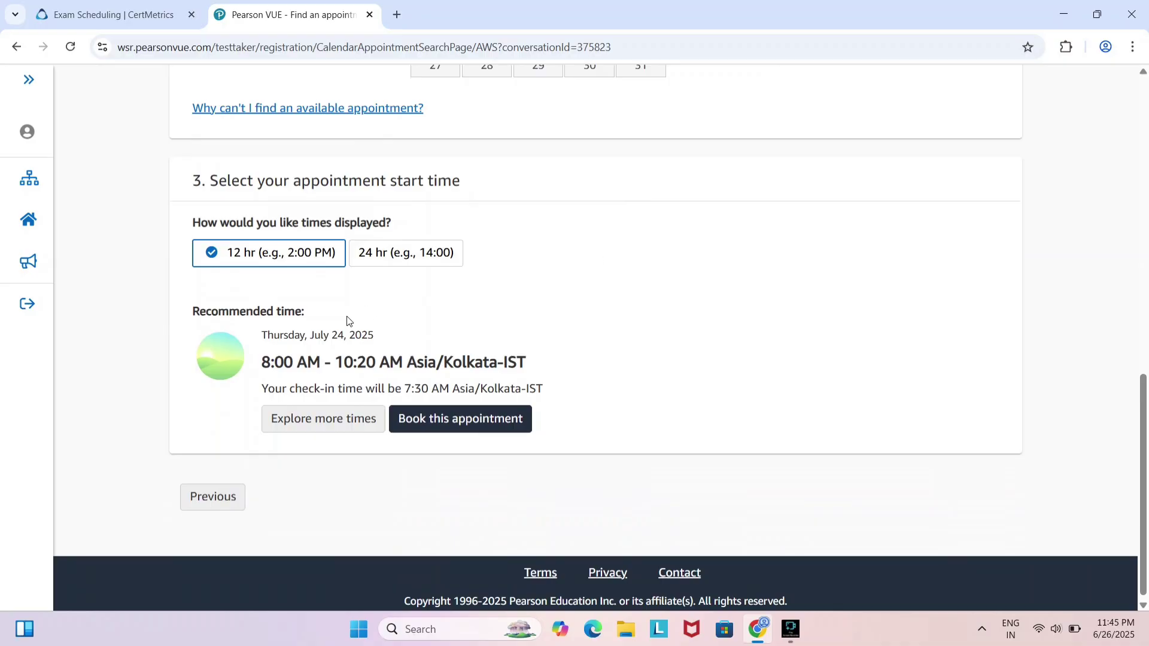
left_click(285, 429)
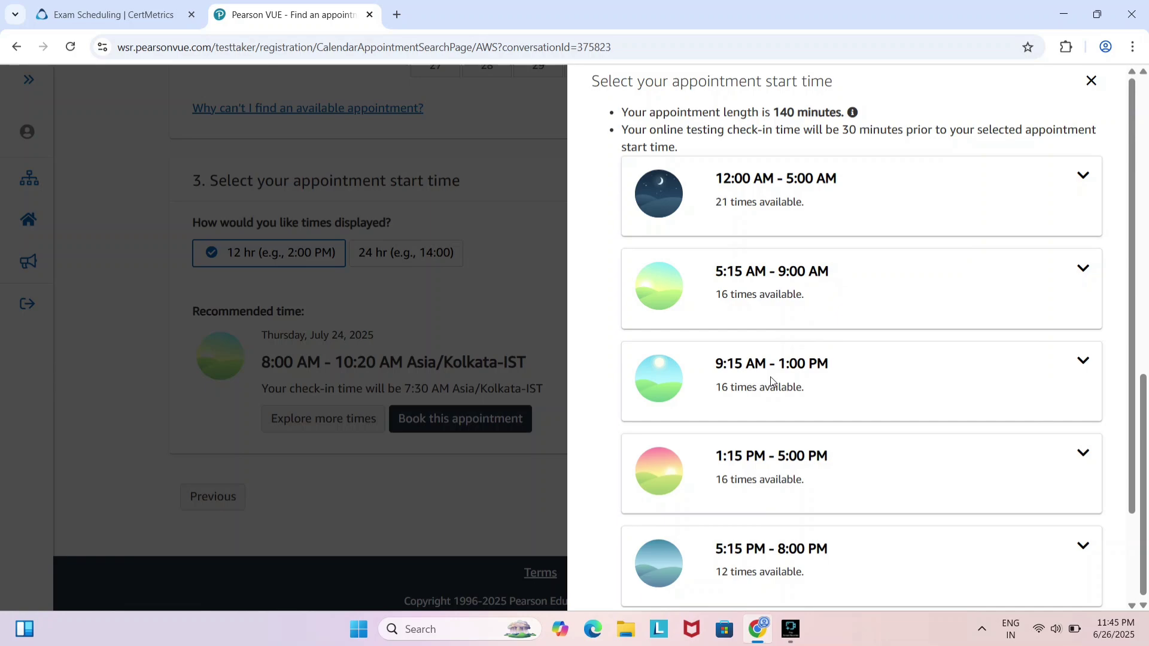
Choose the 2:00 PM start from the 1:15 PM - 5:00 PM range and book it.
scroll(771, 379, "down", 2)
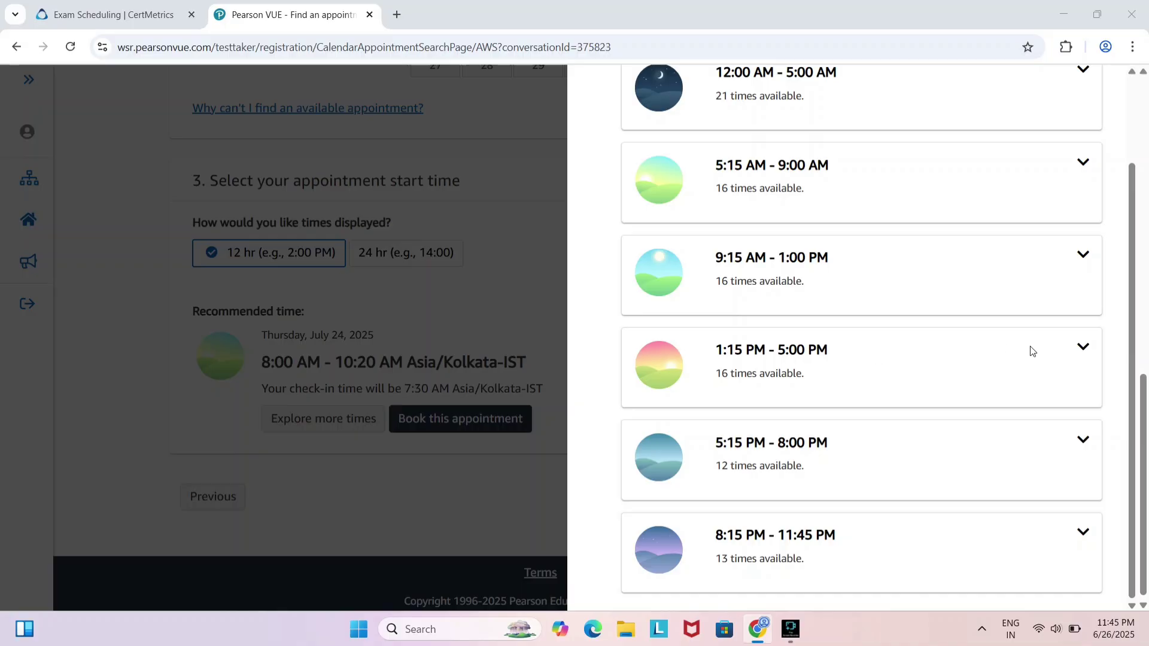
left_click(1084, 350)
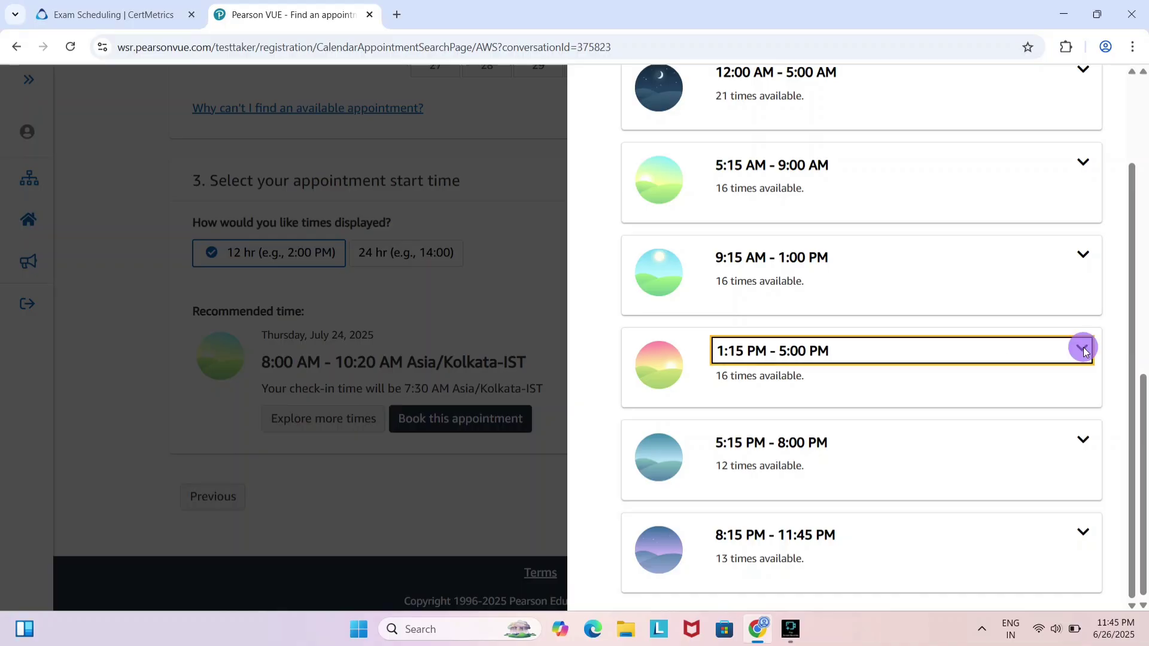
scroll(1085, 351, "down", 2)
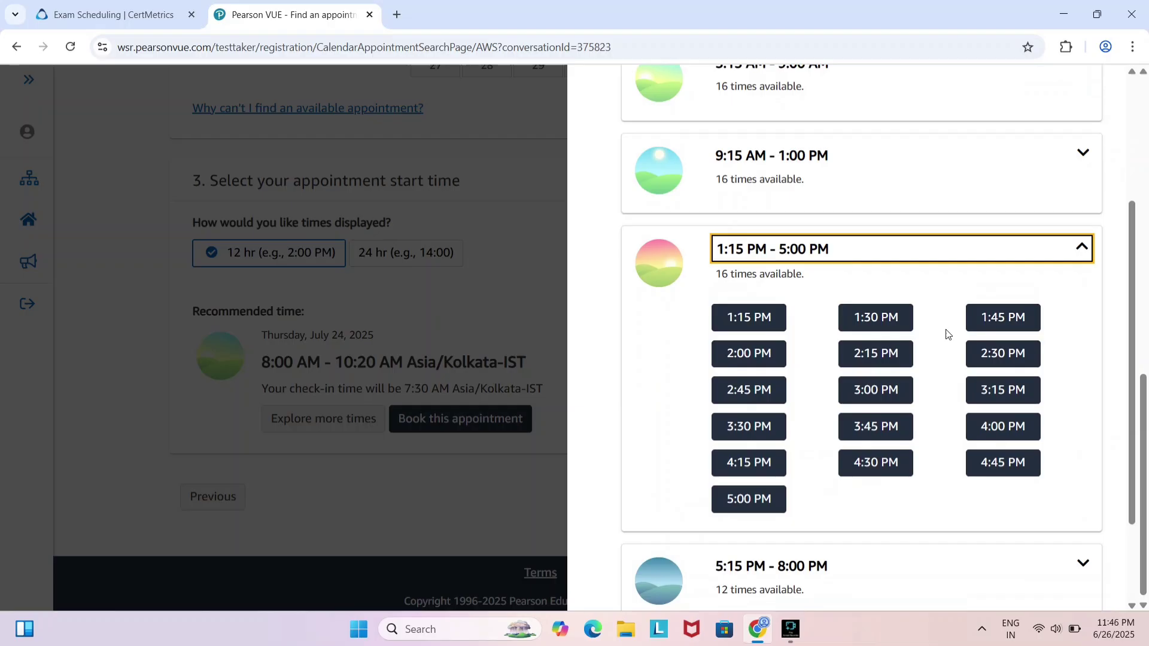
left_click(749, 353)
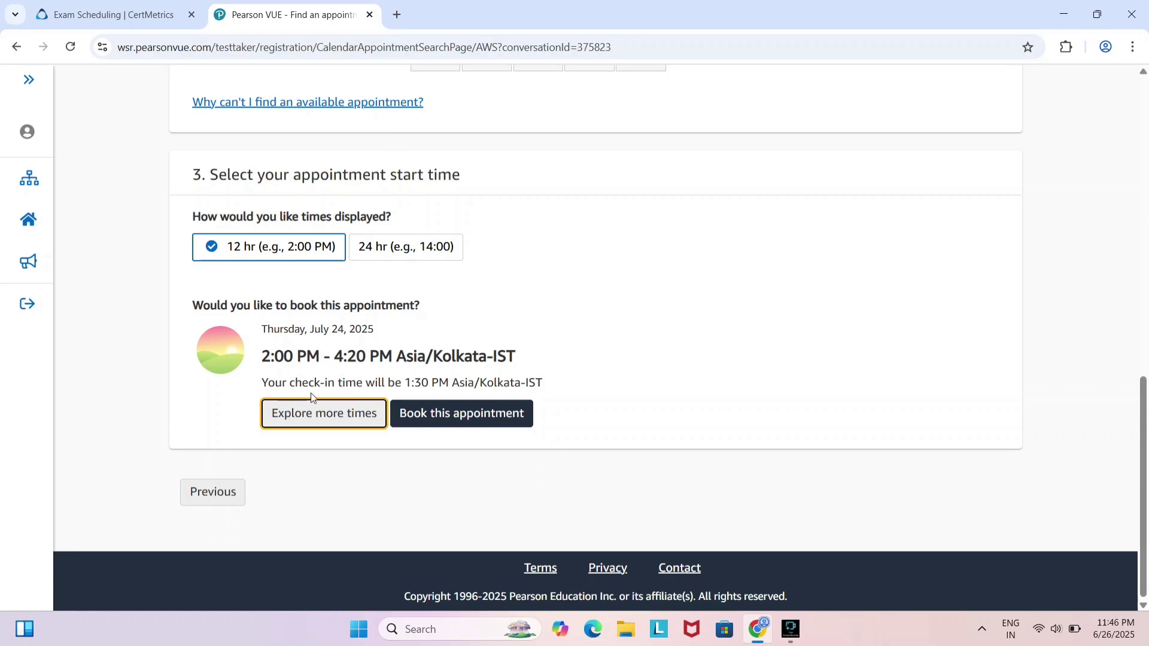
left_click(440, 416)
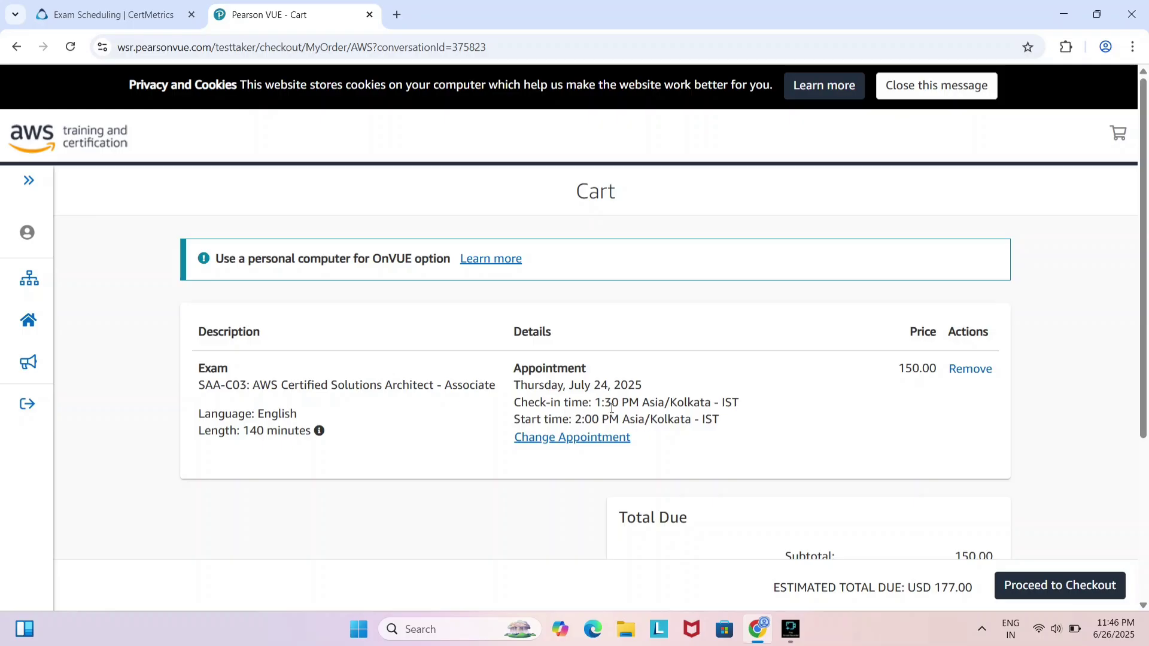
Proceed to checkout and scroll to the payment section showing USD 177.00.
scroll(731, 431, "down", 3)
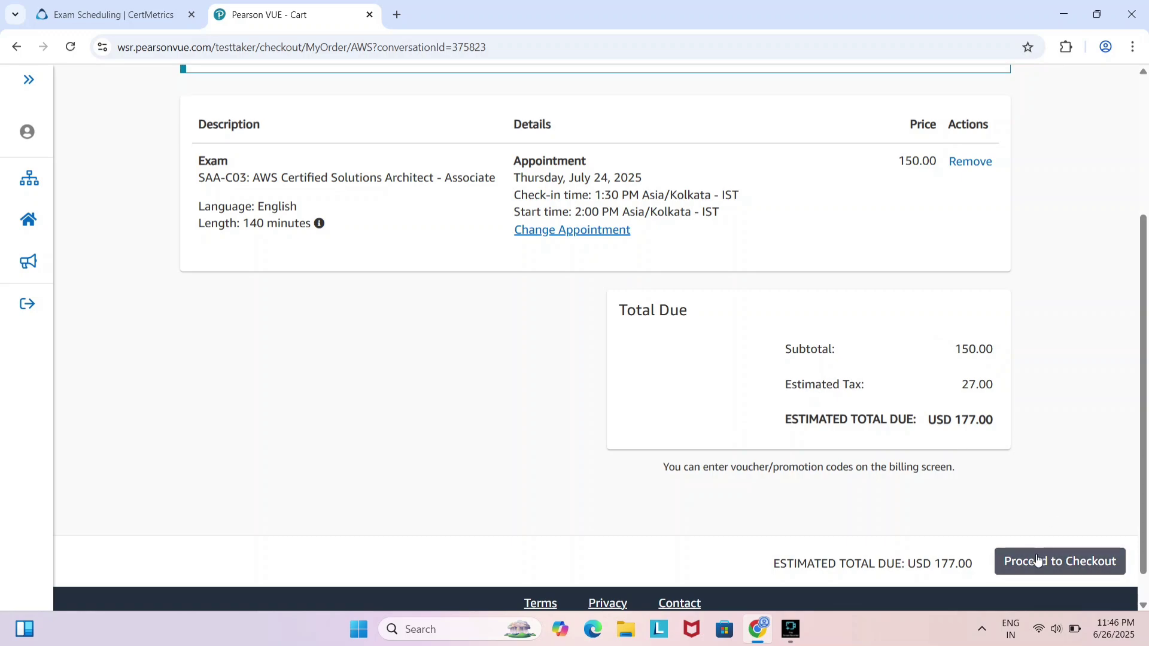
left_click(1037, 559)
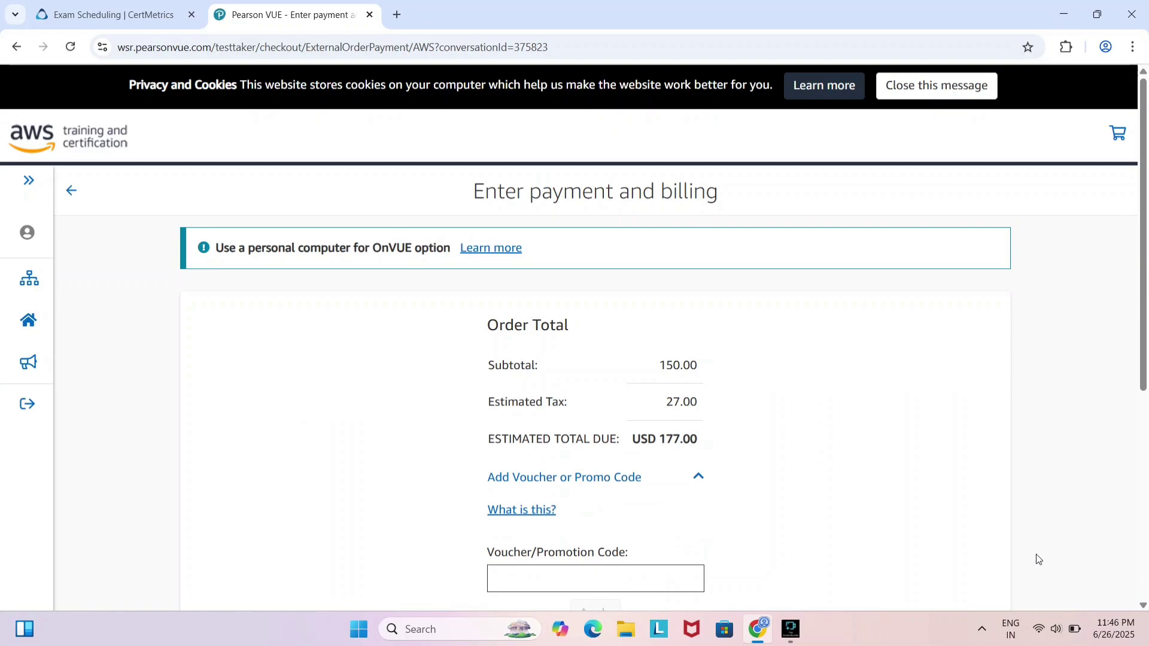
scroll(1036, 554, "down", 2)
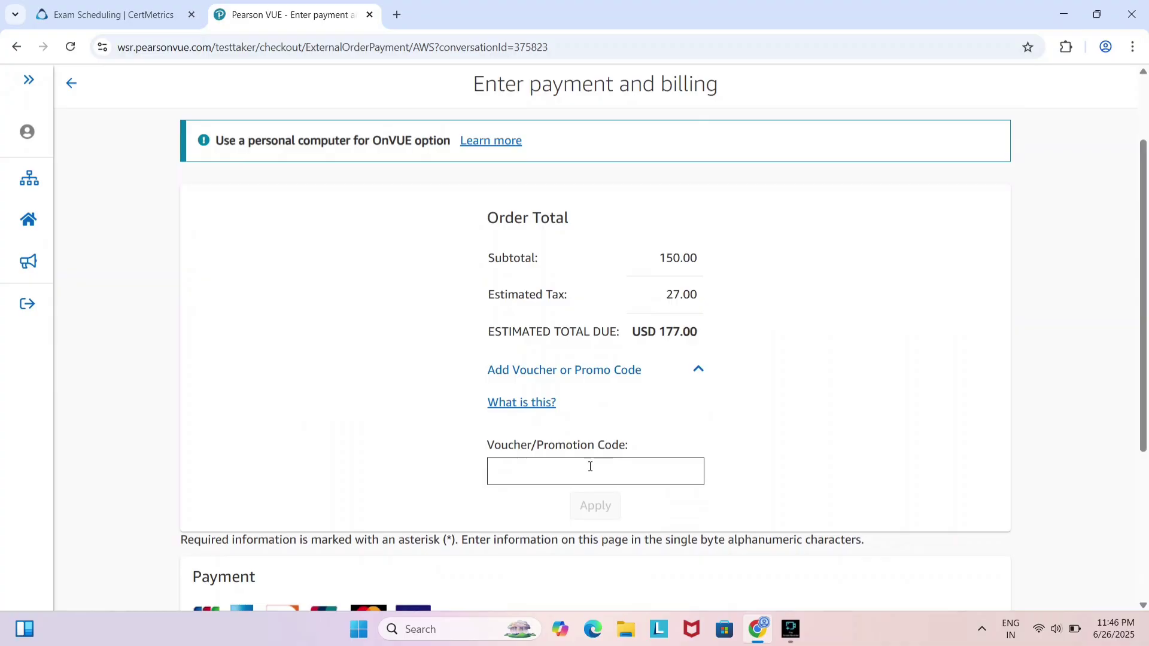
scroll(446, 408, "down", 3)
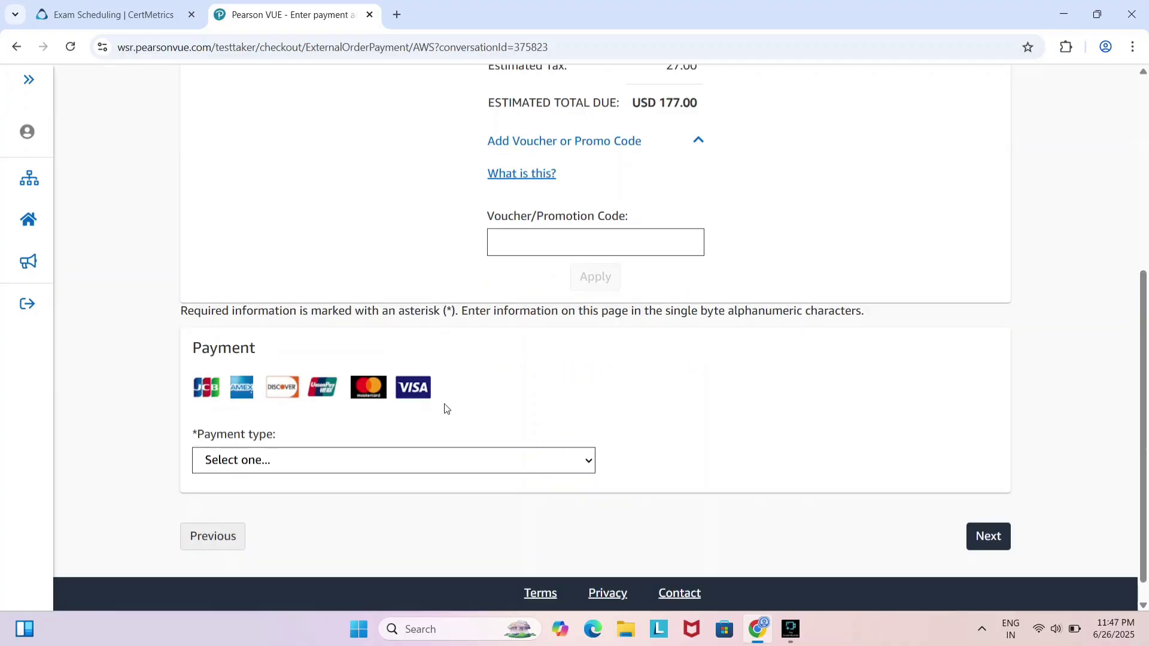